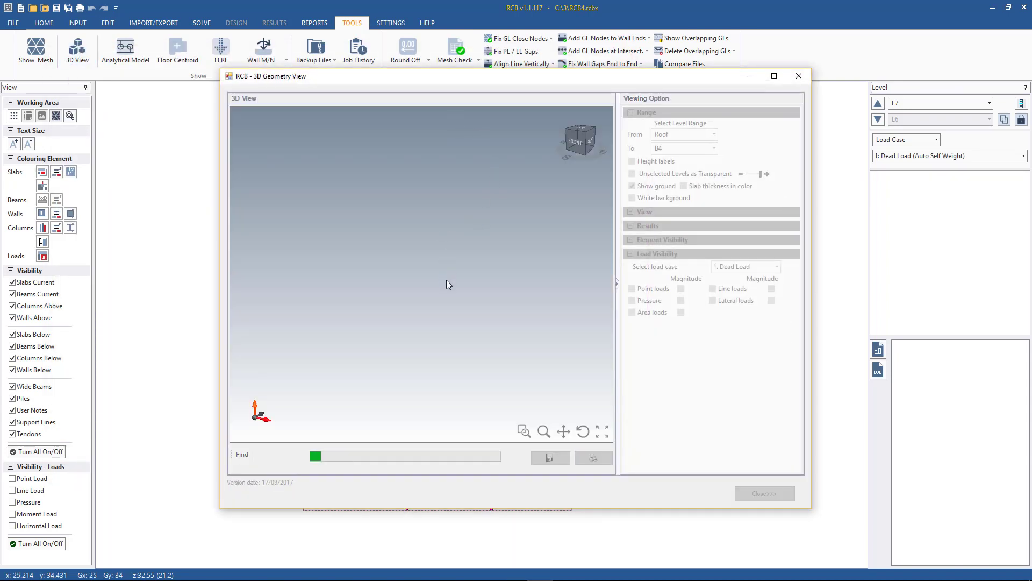
Orbit the 3D building model until the view cube shows a straight FRONT view
{"action": "middle_click_drag", "start_coordinate": [457, 295], "coordinate": [491, 314]}
{"action": "middle_click_drag", "start_coordinate": [486, 394], "coordinate": [443, 390]}
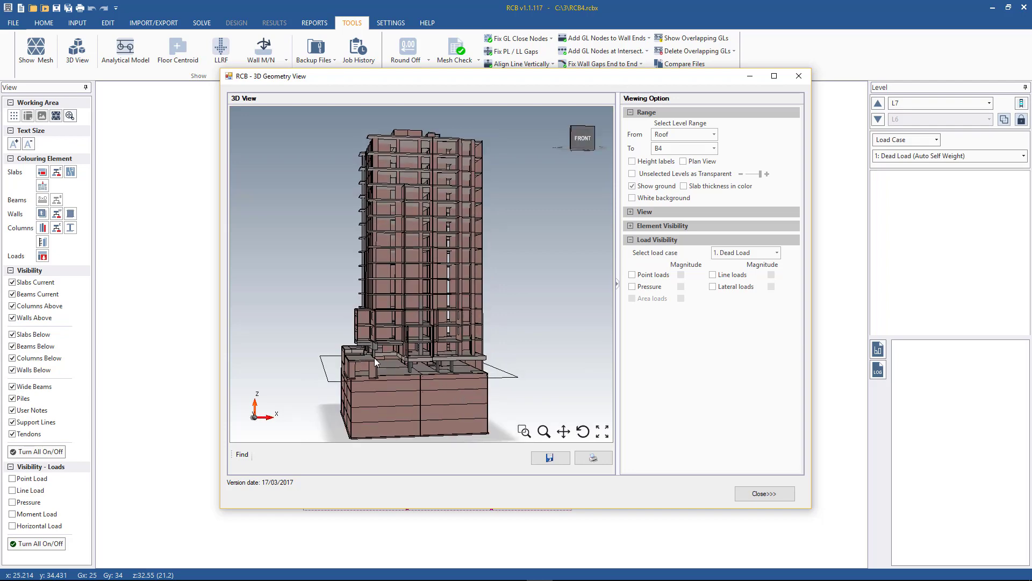
Close the 3D Geometry View and bring up the Load Case Labels from the INPUT tools
{"action": "left_click", "coordinate": [764, 493]}
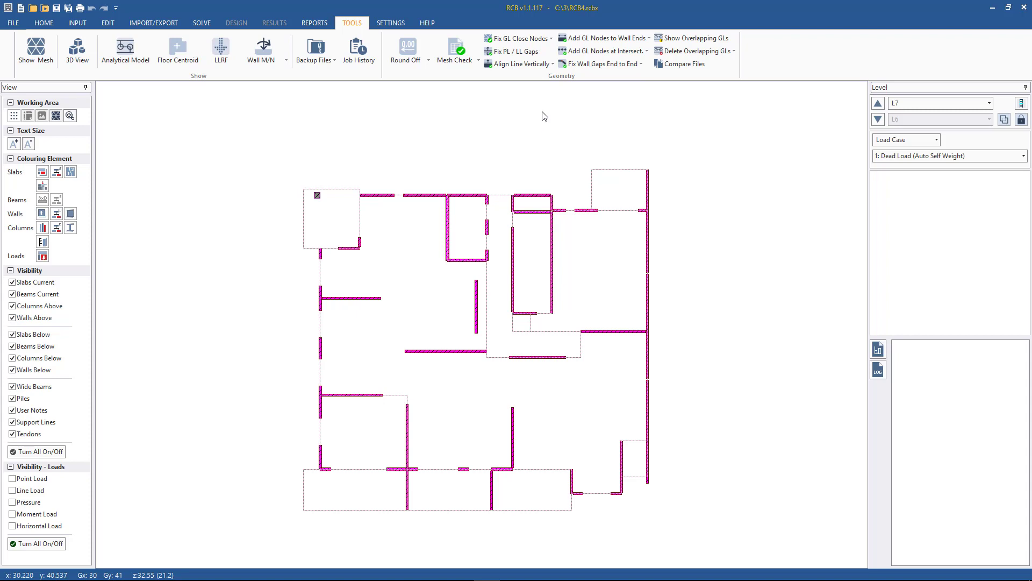
{"action": "left_click", "coordinate": [77, 24]}
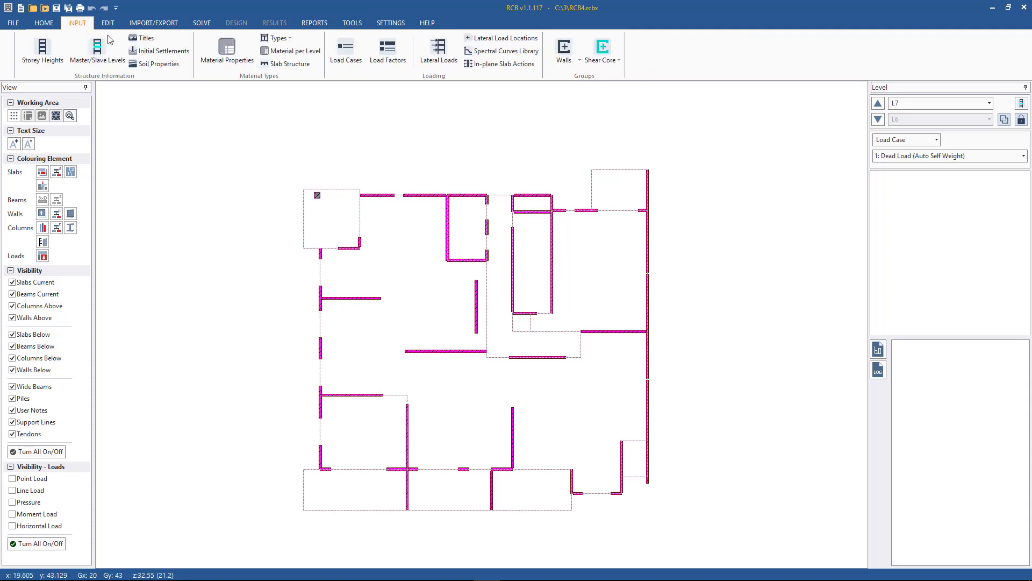
{"action": "left_click", "coordinate": [355, 55]}
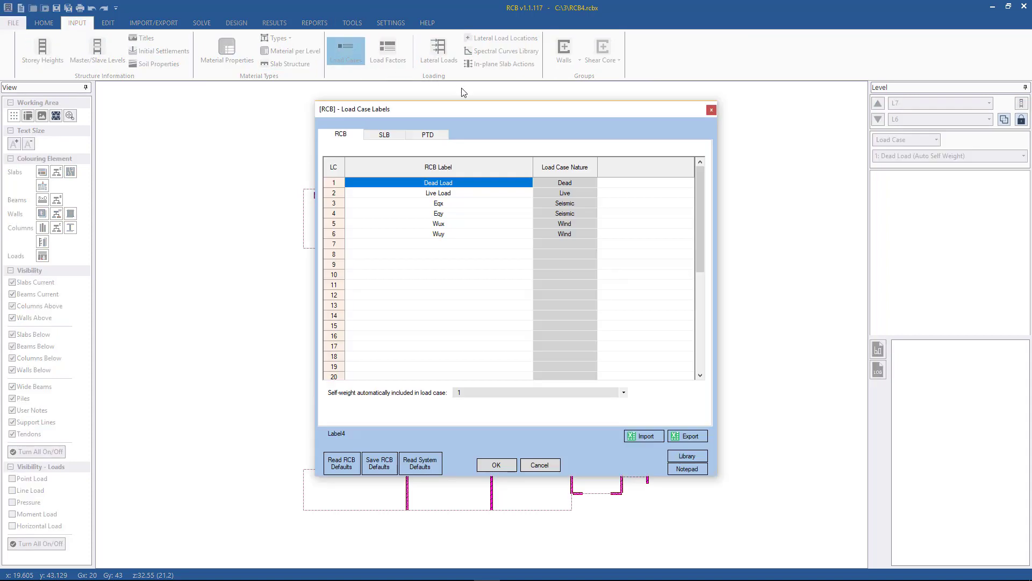
Inspect the Eqy and Eqx load case labels, then close the Load Case Labels dialog
{"action": "left_click_drag", "start_coordinate": [465, 109], "coordinate": [436, 84]}
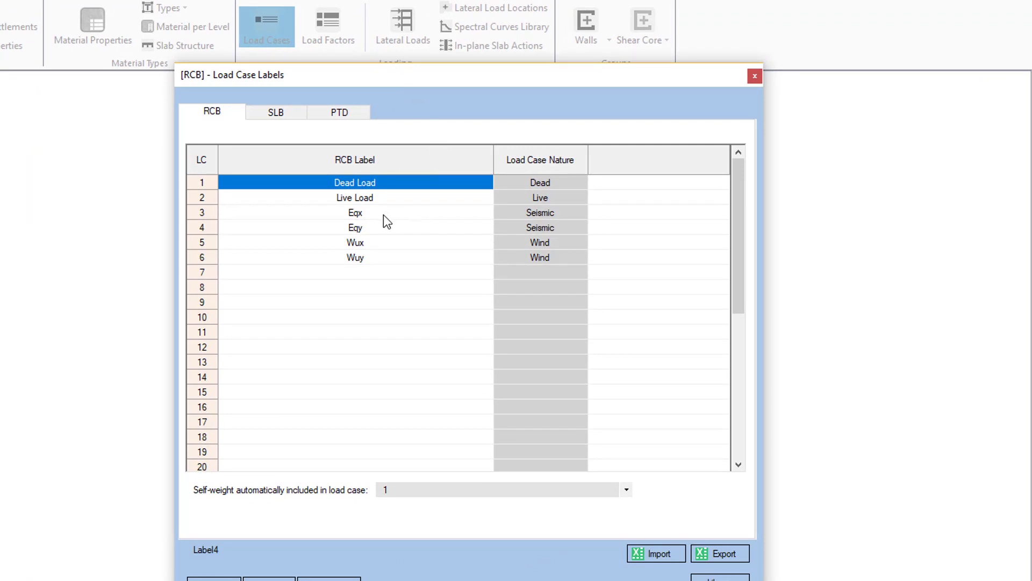
{"action": "double_click", "coordinate": [382, 228]}
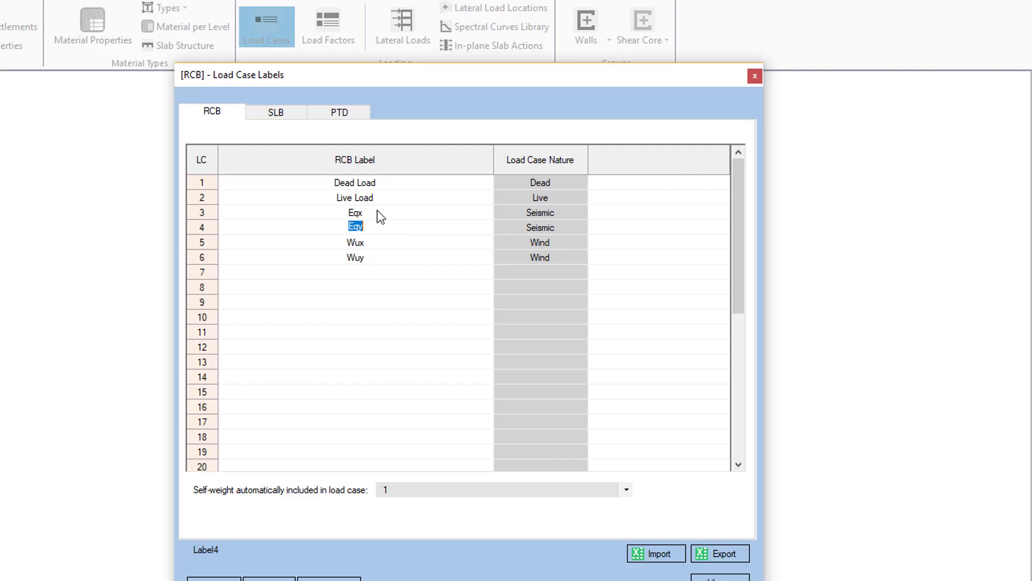
{"action": "left_click", "coordinate": [360, 228]}
{"action": "left_click", "coordinate": [376, 213]}
{"action": "left_click", "coordinate": [377, 212]}
{"action": "left_click", "coordinate": [383, 214]}
{"action": "left_click_drag", "start_coordinate": [393, 81], "coordinate": [516, 70]}
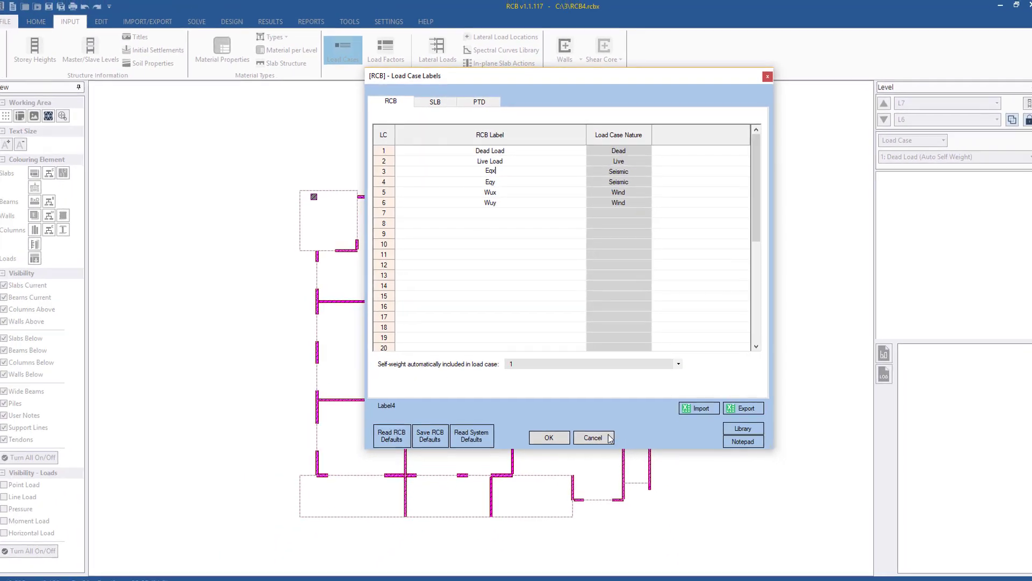
{"action": "left_click", "coordinate": [564, 578]}
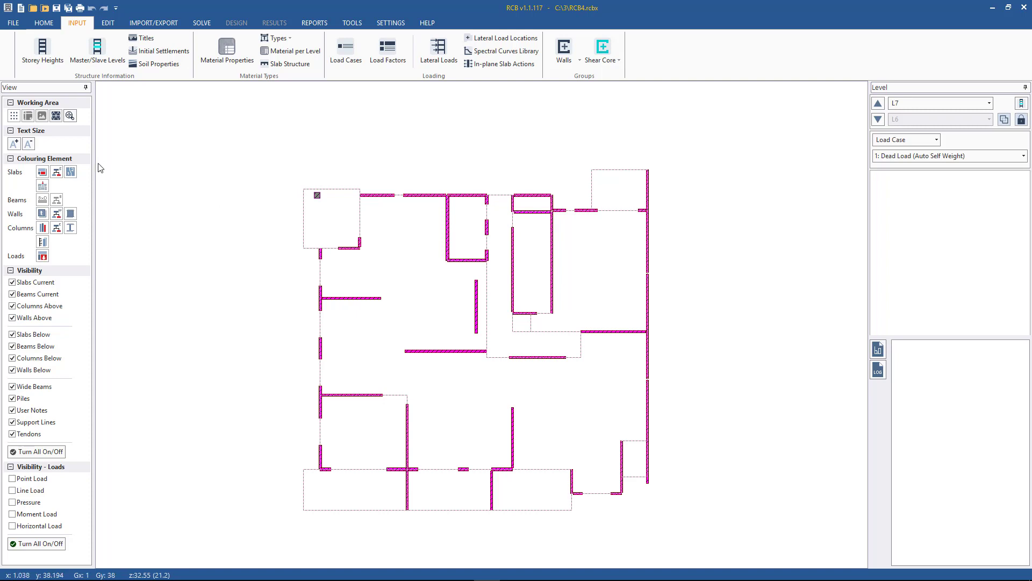
Colour slabs by thickness, then by pressure, viewing Live Load and ending on Dead Load (1.0 kPa)
{"action": "left_click", "coordinate": [42, 172]}
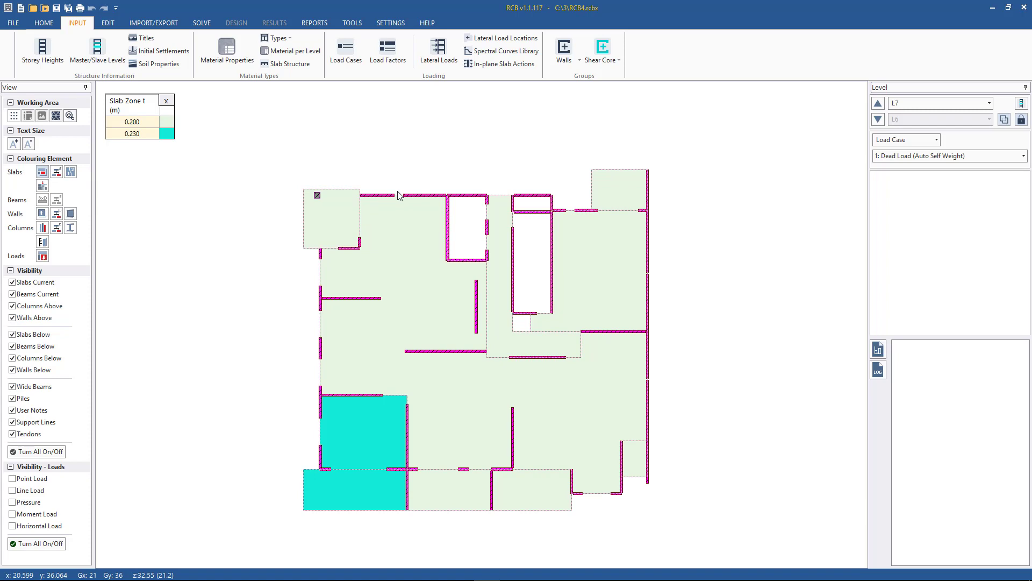
{"action": "left_click", "coordinate": [42, 256]}
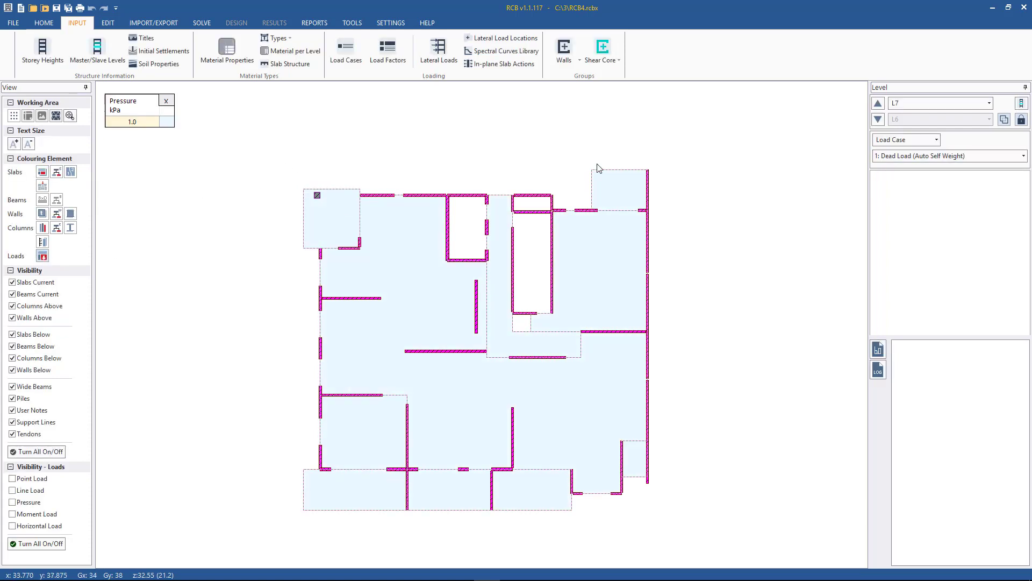
{"action": "left_click", "coordinate": [909, 156]}
{"action": "left_click", "coordinate": [904, 176]}
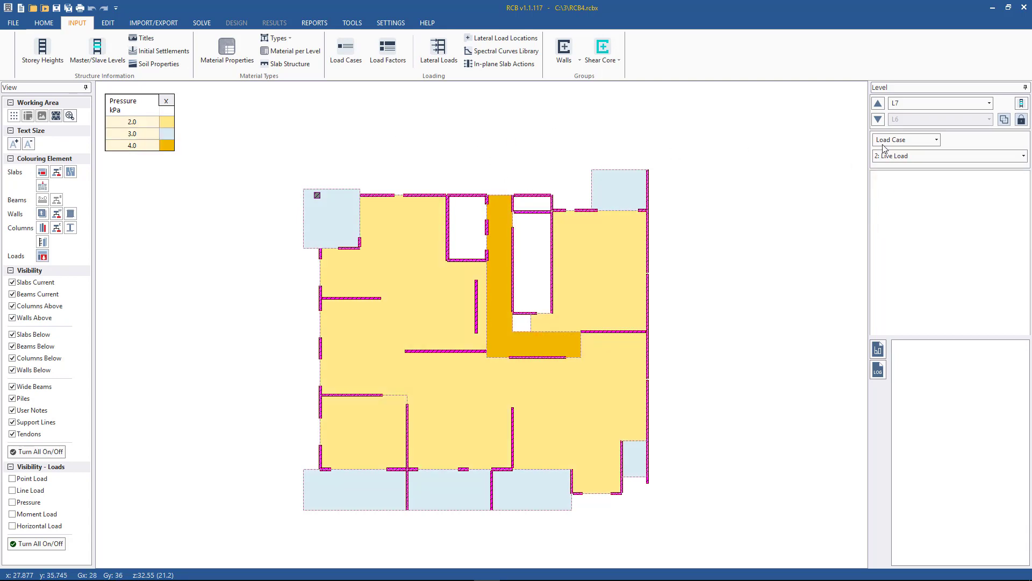
{"action": "left_click", "coordinate": [914, 156]}
{"action": "left_click", "coordinate": [914, 168]}
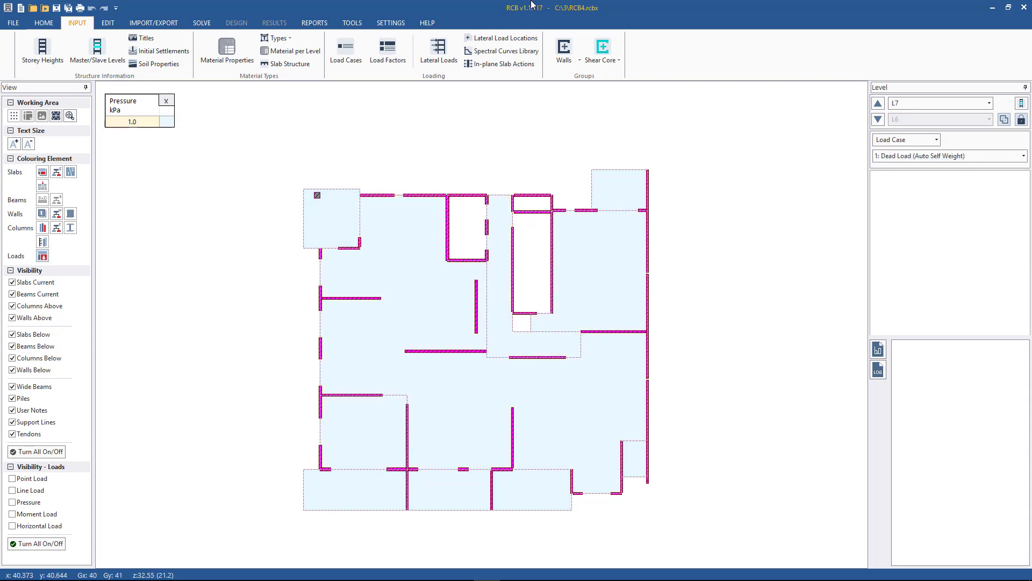
{"action": "left_click", "coordinate": [390, 23]}
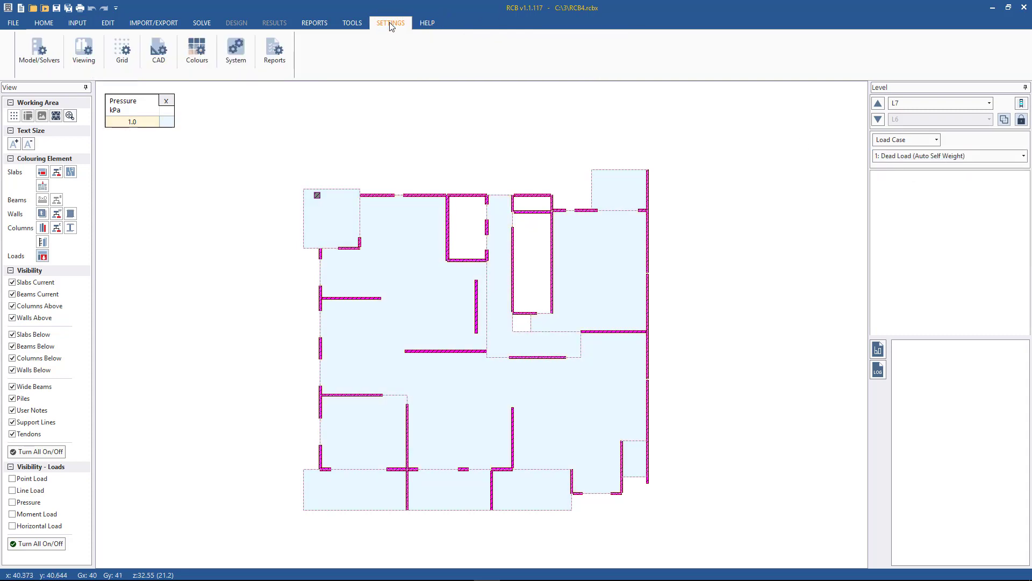
{"action": "left_click", "coordinate": [43, 52]}
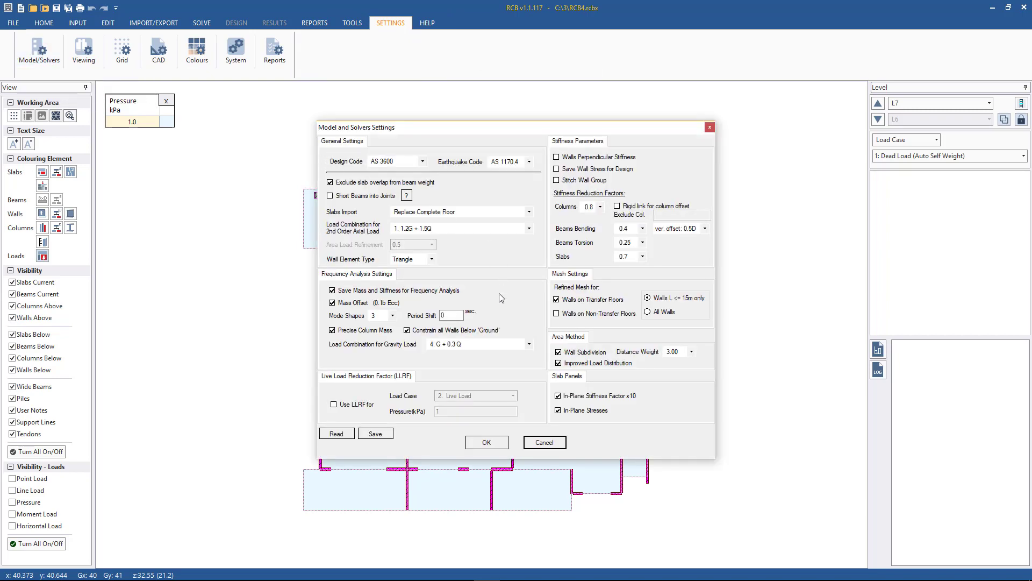
{"action": "left_click", "coordinate": [505, 345]}
{"action": "scroll", "coordinate": [484, 354], "scroll_direction": "up", "scroll_amount": 1}
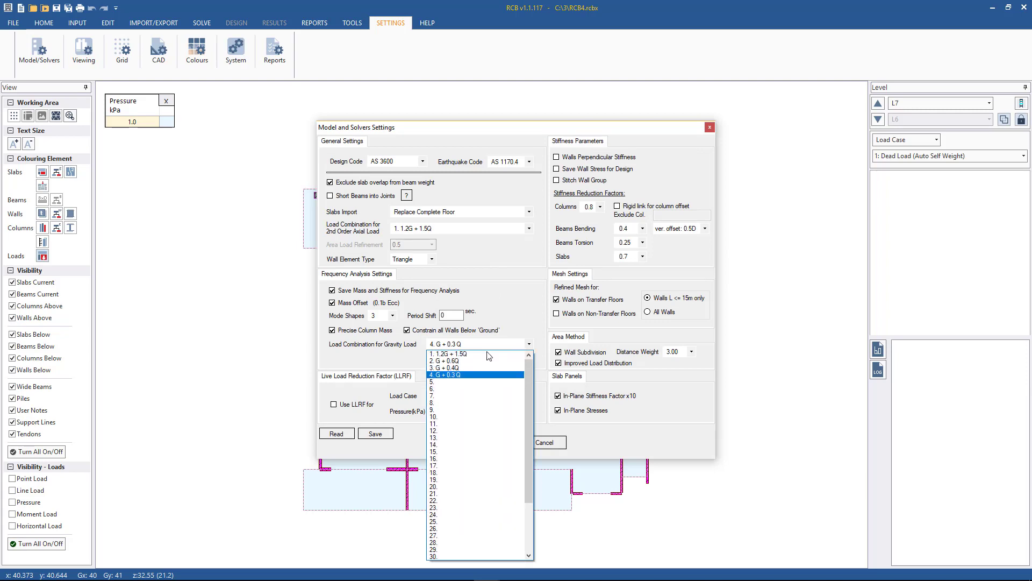
{"action": "left_click", "coordinate": [444, 375]}
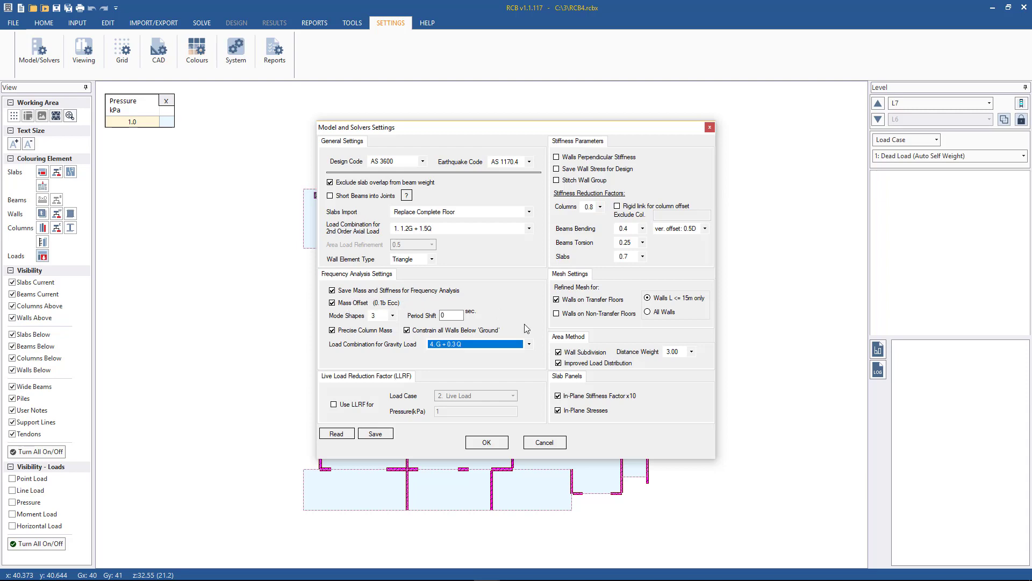
{"action": "left_click", "coordinate": [544, 443]}
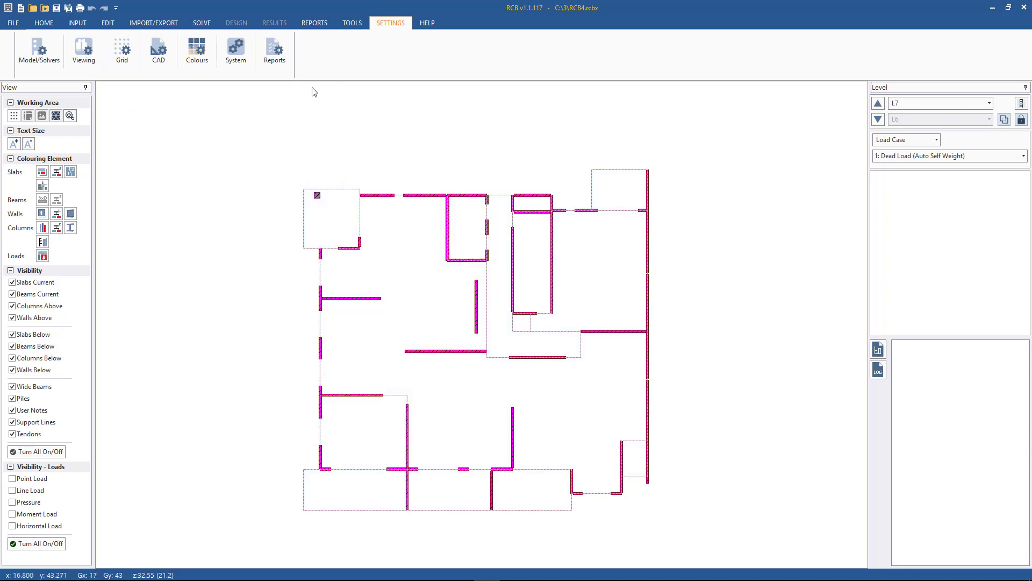
{"action": "left_click", "coordinate": [78, 24]}
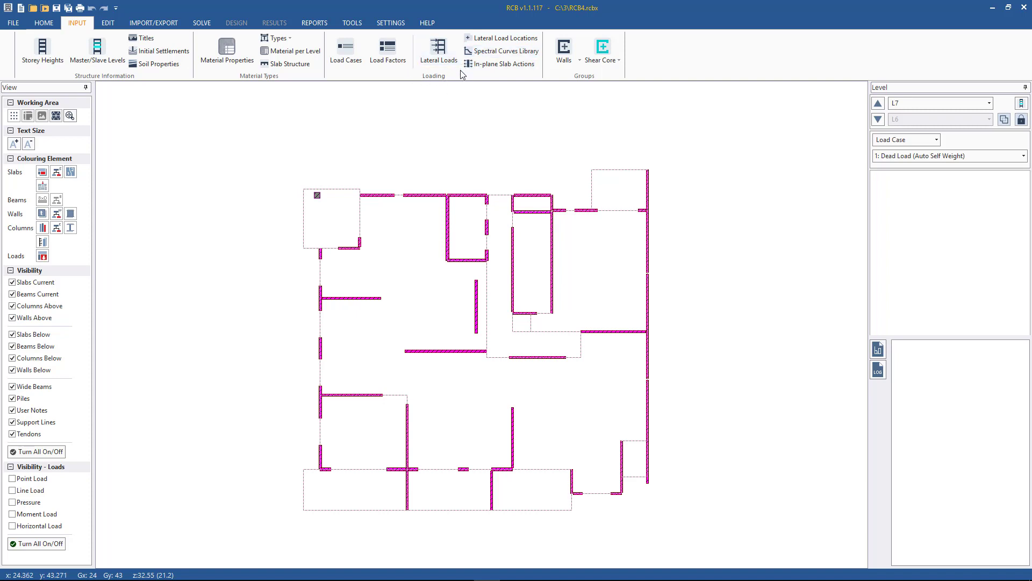
{"action": "left_click", "coordinate": [497, 43]}
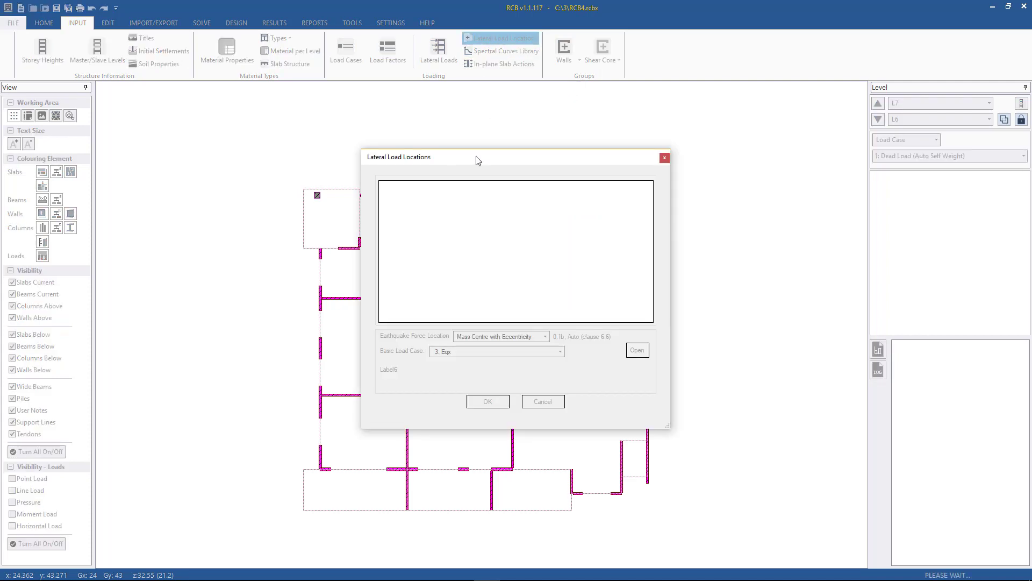
{"action": "left_click_drag", "start_coordinate": [478, 160], "coordinate": [509, 119]}
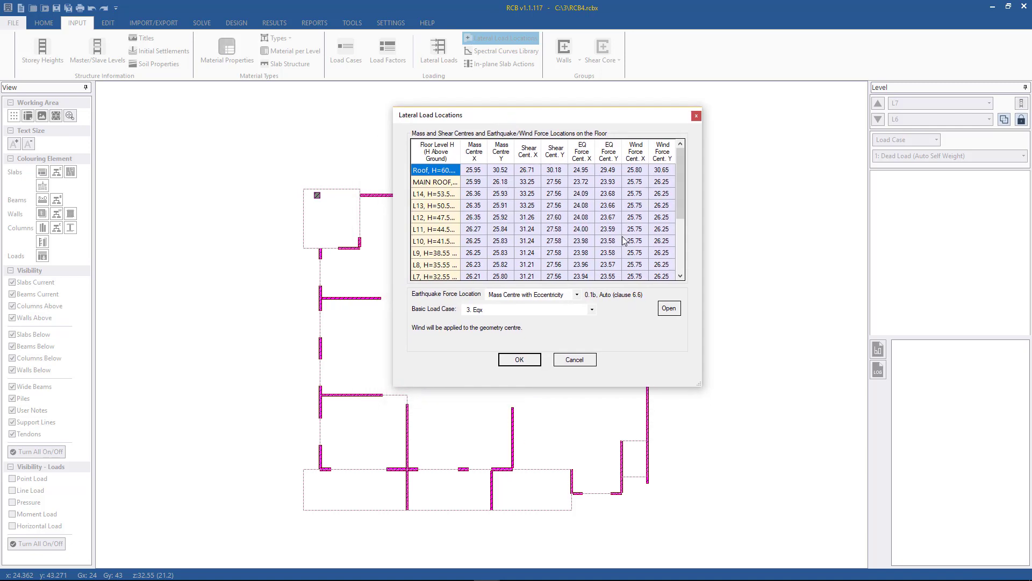
{"action": "left_click_drag", "start_coordinate": [698, 382], "coordinate": [729, 482]}
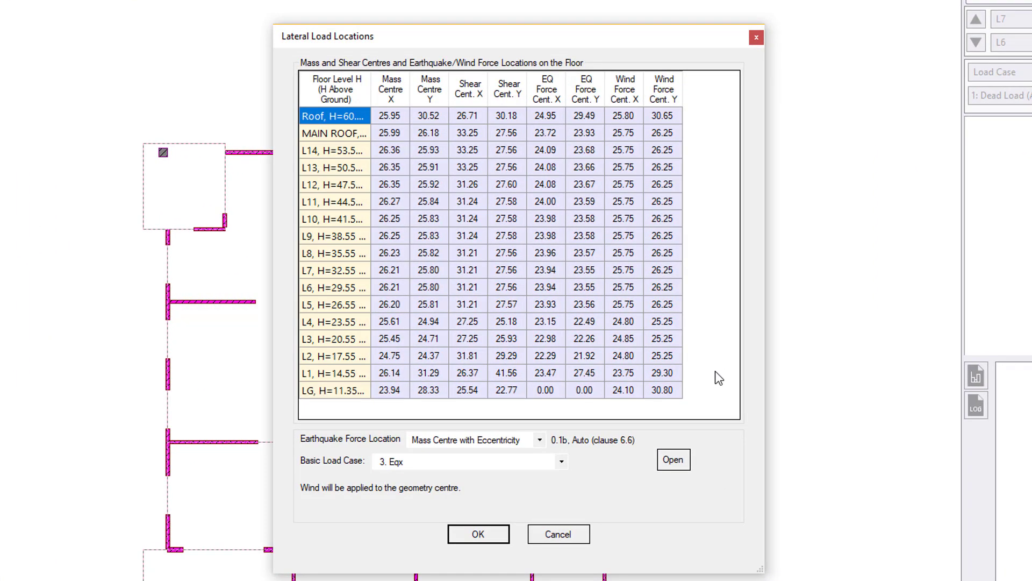
{"action": "left_click", "coordinate": [424, 463]}
{"action": "left_click", "coordinate": [681, 487]}
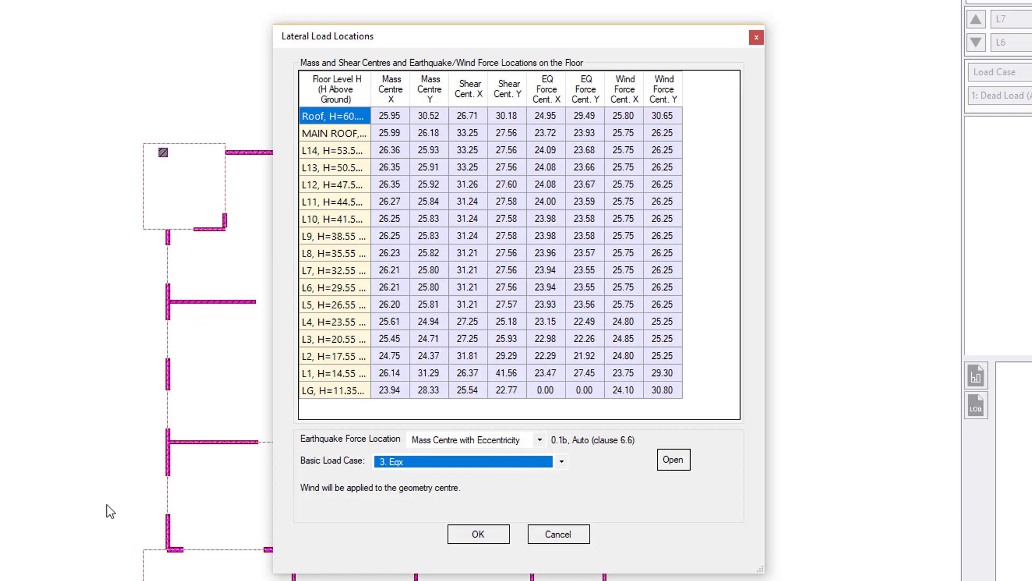
{"action": "left_click", "coordinate": [543, 442]}
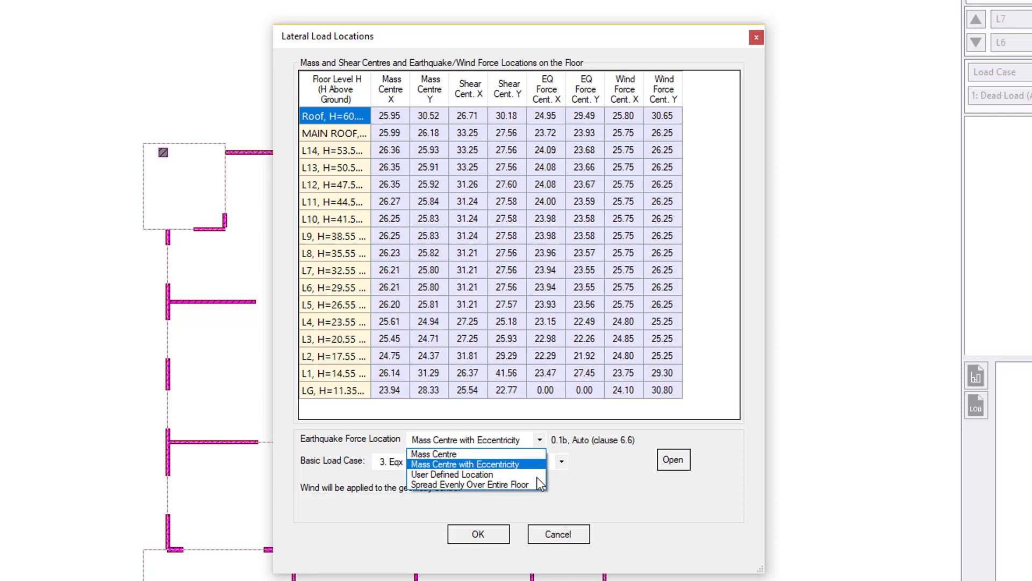
{"action": "left_click", "coordinate": [598, 473]}
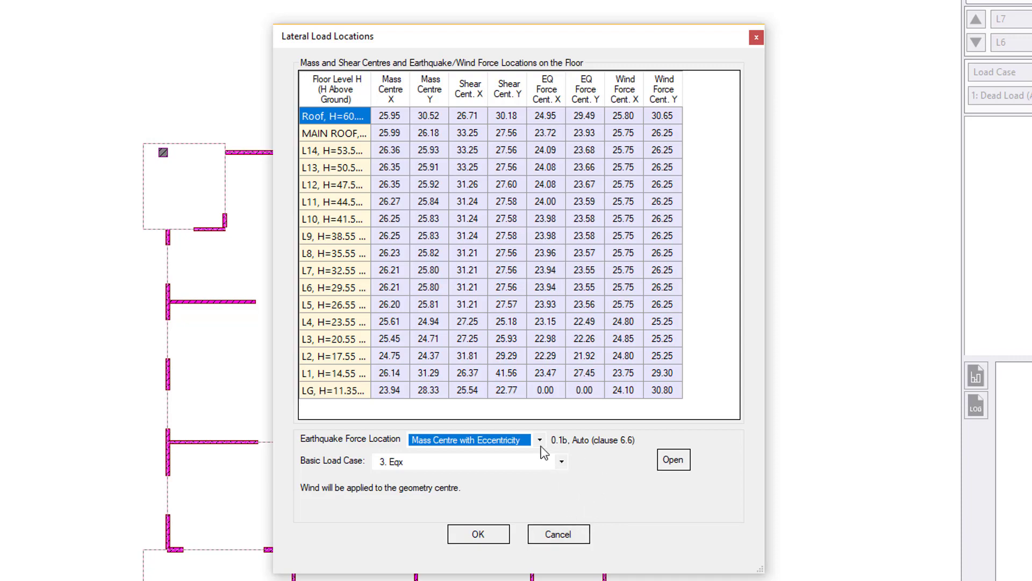
{"action": "left_click", "coordinate": [558, 536]}
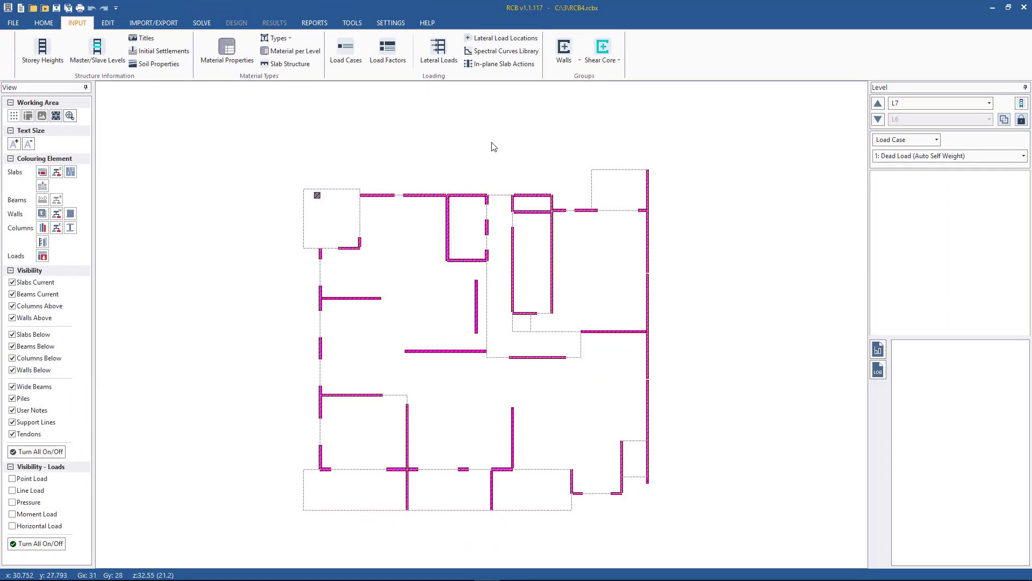
Show L7's floor centroids: mass centroid (26.21,25.80) and EQ force centroid (23.94,23.55)
{"action": "left_click", "coordinate": [352, 22]}
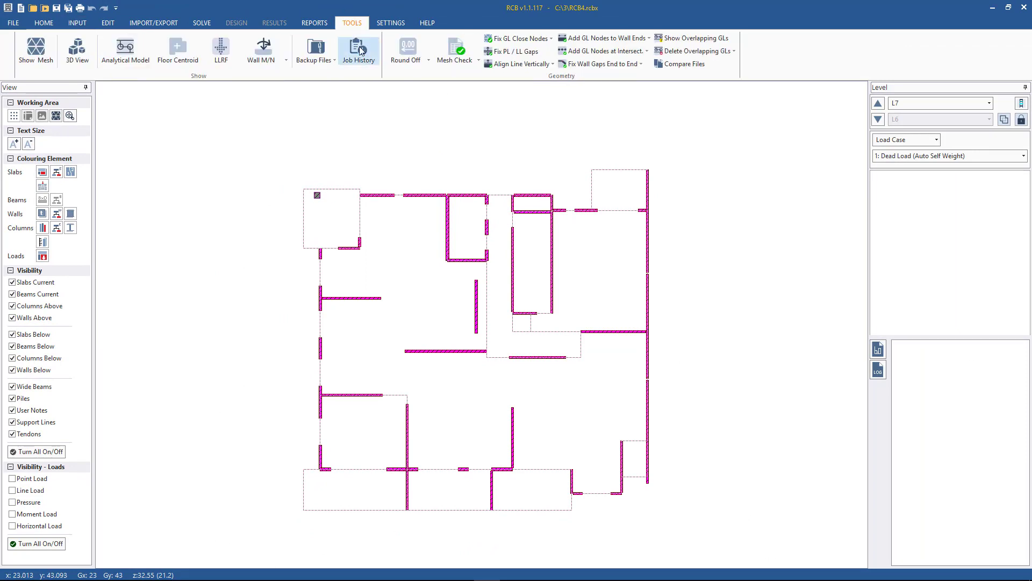
{"action": "left_click", "coordinate": [183, 59]}
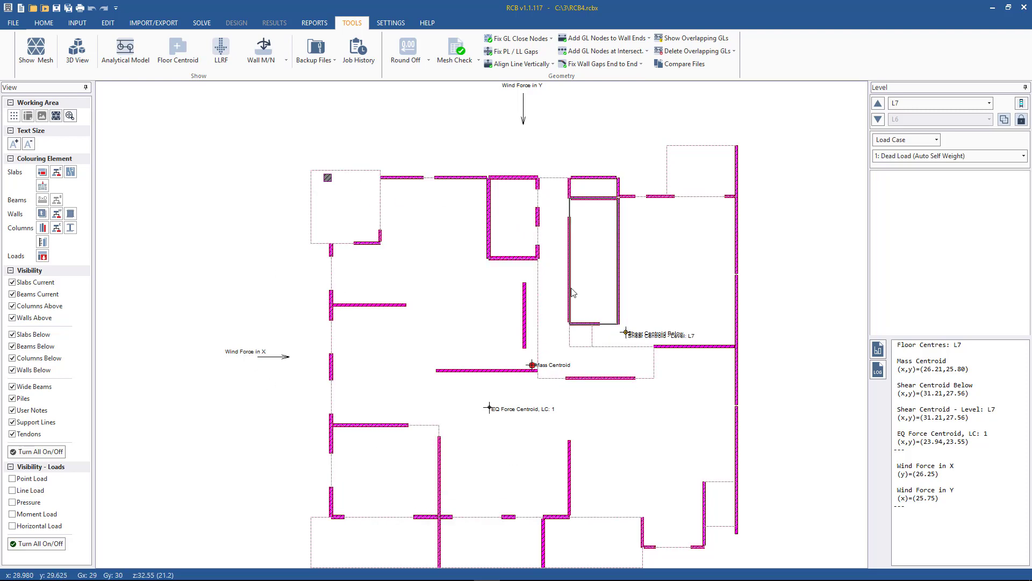
{"action": "scroll", "coordinate": [516, 183], "scroll_direction": "down", "scroll_amount": 1}
{"action": "scroll", "coordinate": [430, 195], "scroll_direction": "down", "scroll_amount": 1}
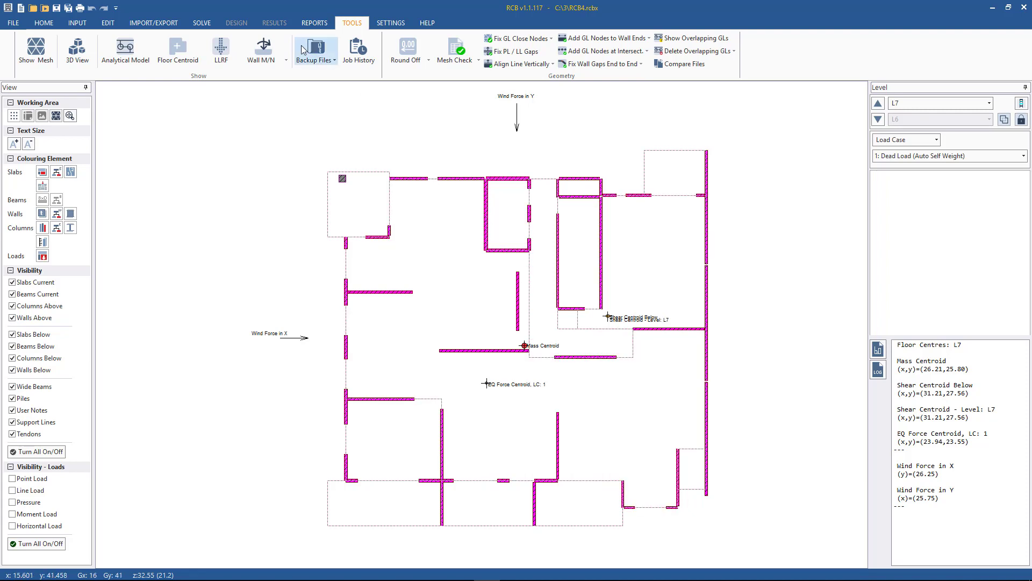
{"action": "left_click", "coordinate": [79, 24]}
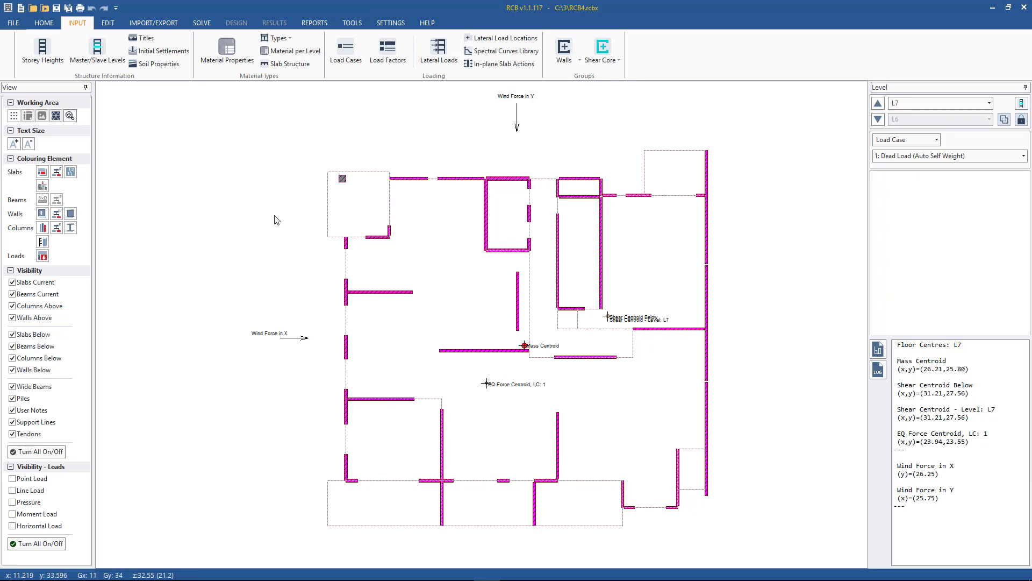
Enlarge the Lateral Loads table, keep Earthquake type, and open the AS 1170.4 settings for Eqx
{"action": "left_click", "coordinate": [442, 58]}
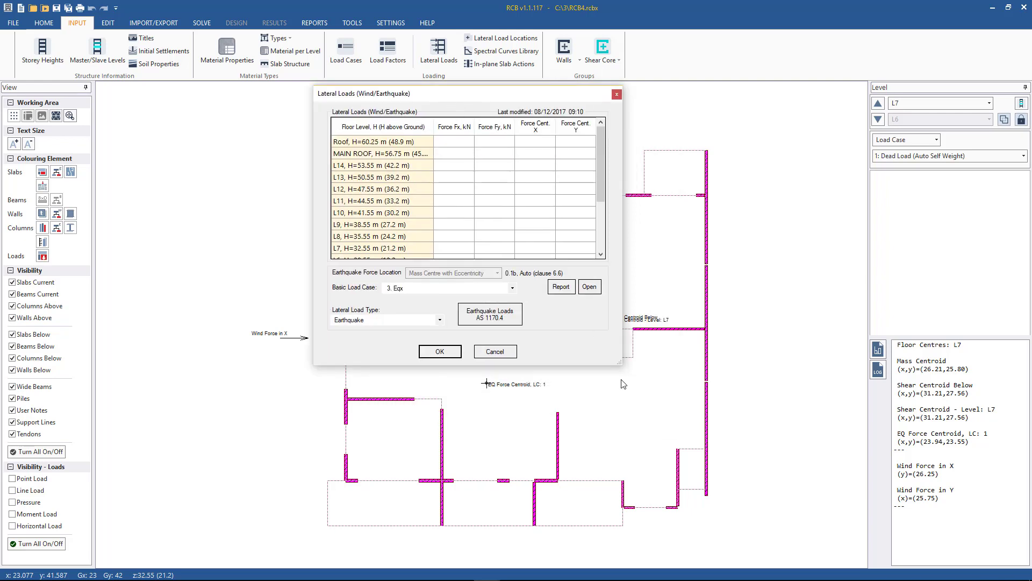
{"action": "left_click_drag", "start_coordinate": [617, 364], "coordinate": [688, 461]}
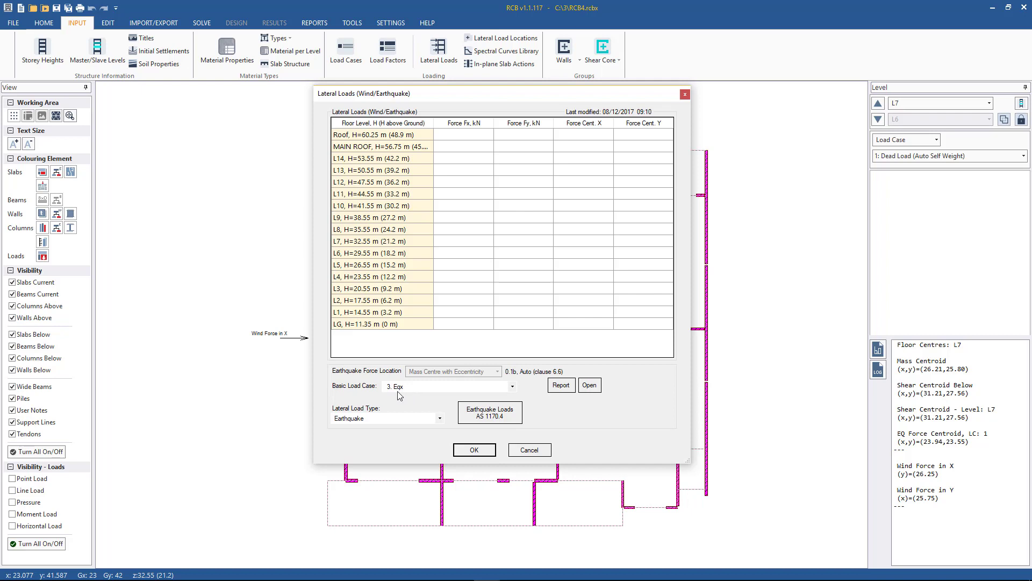
{"action": "left_click", "coordinate": [416, 419]}
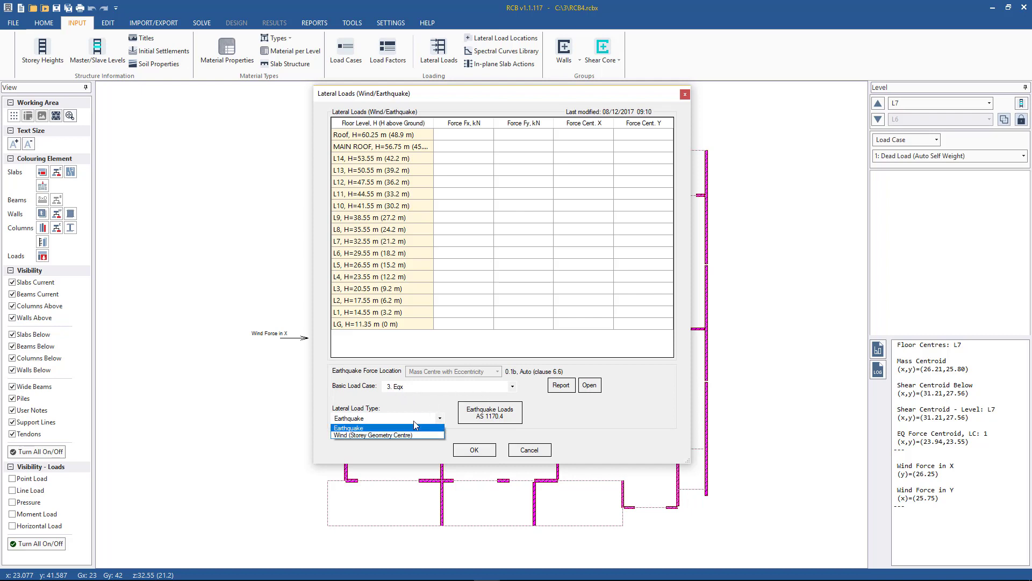
{"action": "left_click", "coordinate": [355, 429]}
{"action": "left_click", "coordinate": [489, 419]}
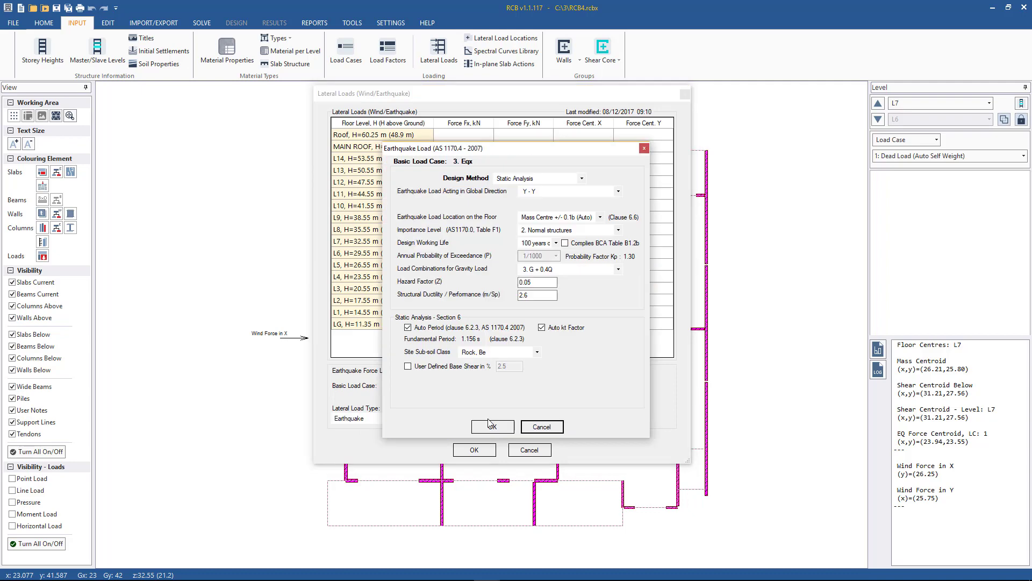
Tick BCA Table B1.2b compliance, choose 4. G + 0.3Q, keep Mass Centre +/- 0.1b (Auto) location
{"action": "left_click_drag", "start_coordinate": [484, 151], "coordinate": [685, 123]}
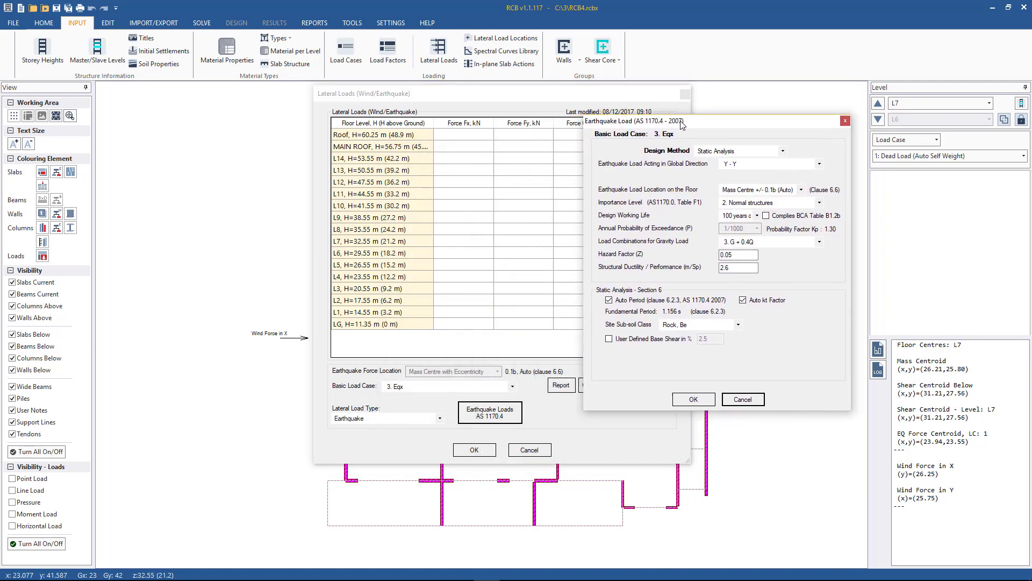
{"action": "left_click", "coordinate": [766, 215]}
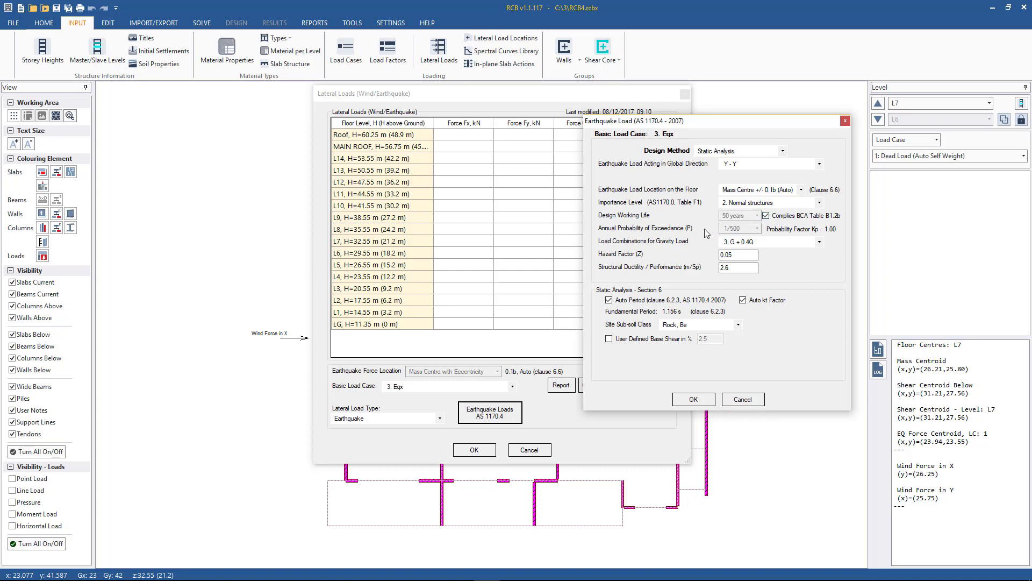
{"action": "left_click", "coordinate": [794, 242]}
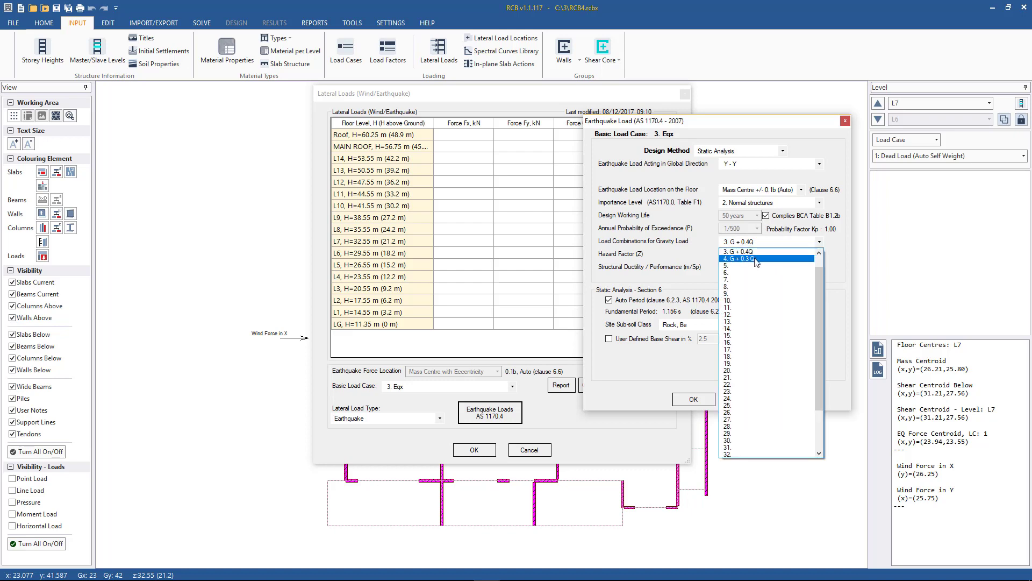
{"action": "left_click", "coordinate": [757, 259]}
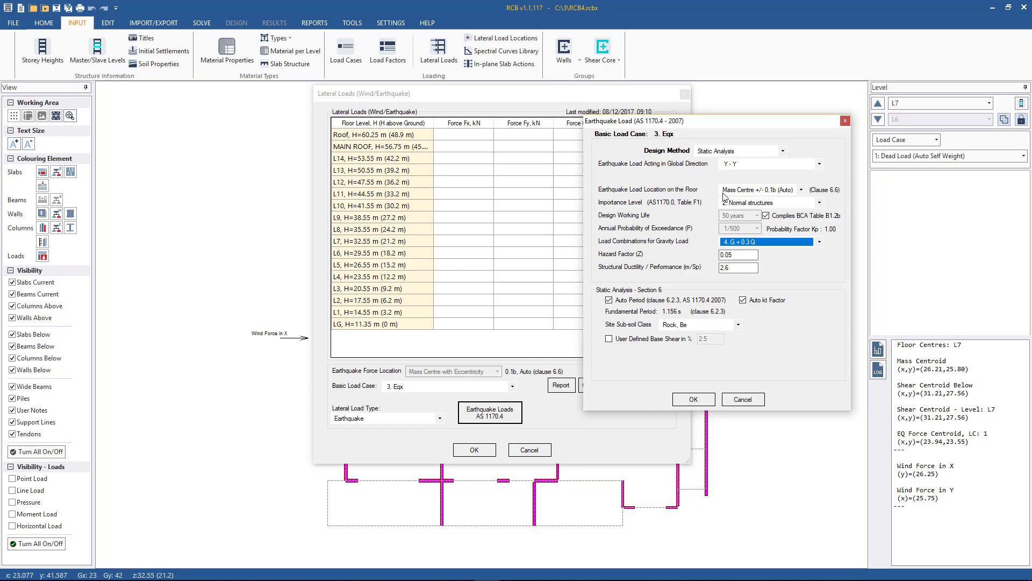
{"action": "left_click", "coordinate": [801, 190]}
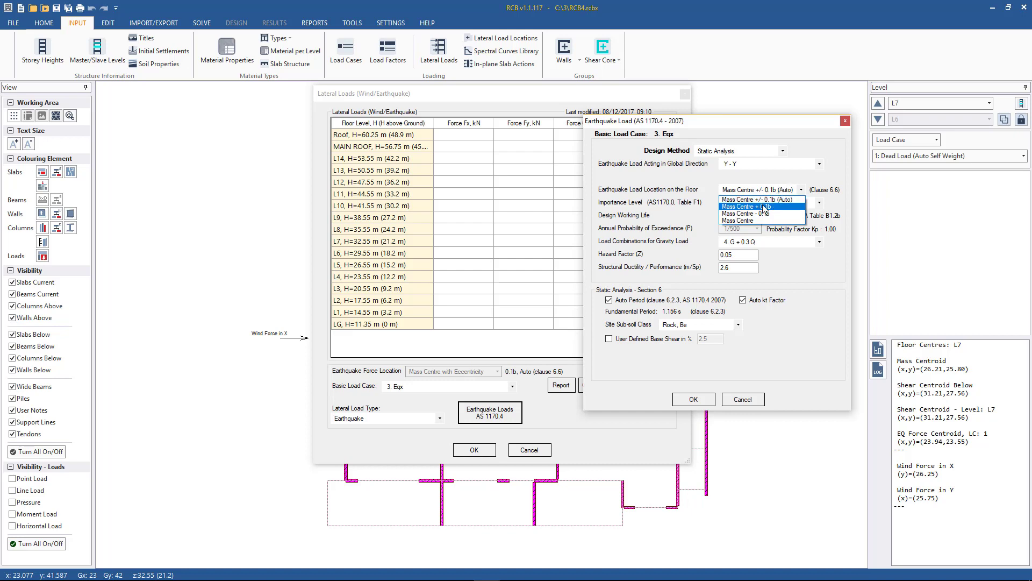
{"action": "left_click", "coordinate": [799, 181]}
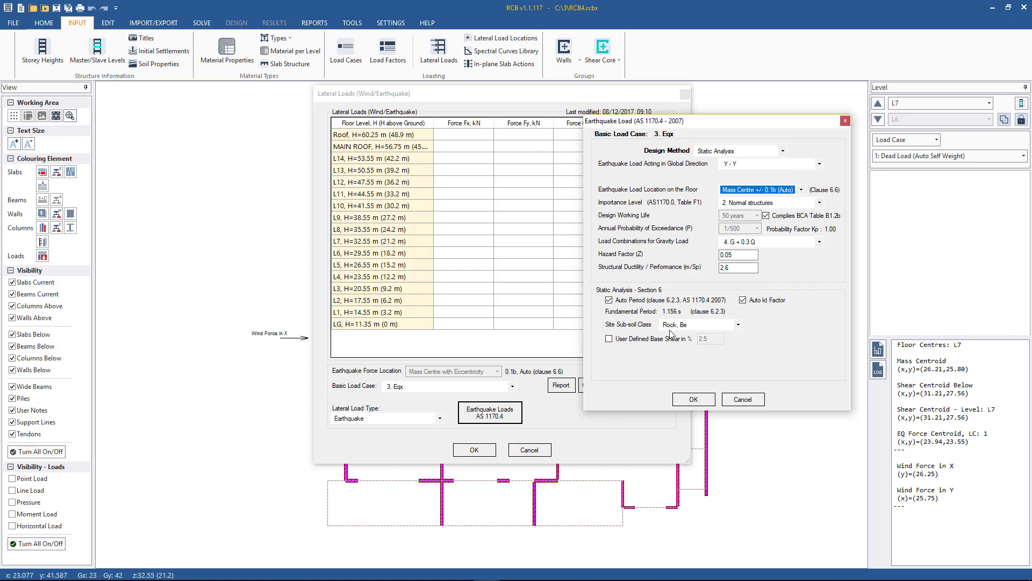
{"action": "left_click", "coordinate": [624, 339]}
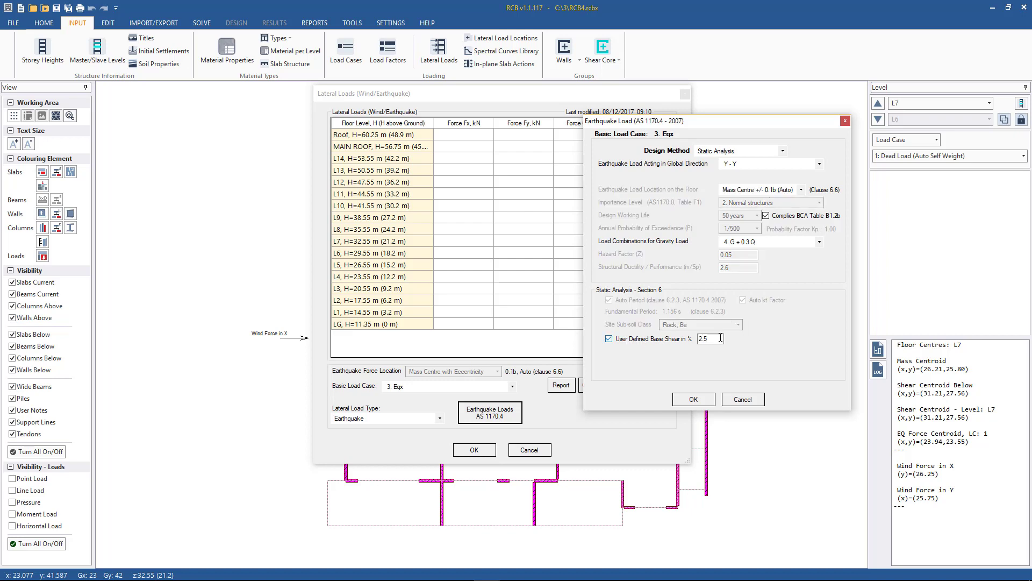
{"action": "left_click", "coordinate": [801, 190]}
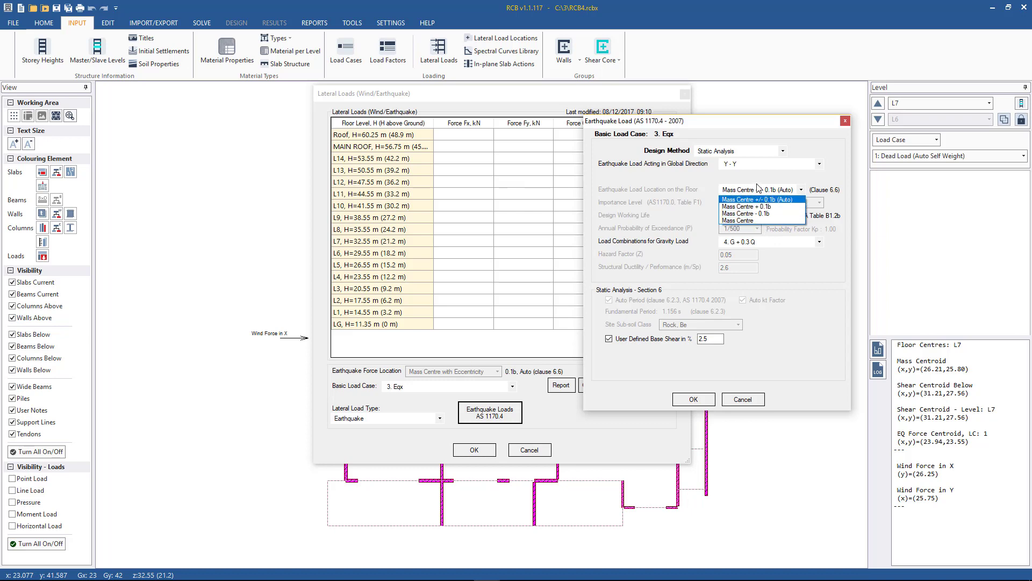
{"action": "left_click", "coordinate": [759, 199]}
{"action": "left_click", "coordinate": [609, 338]}
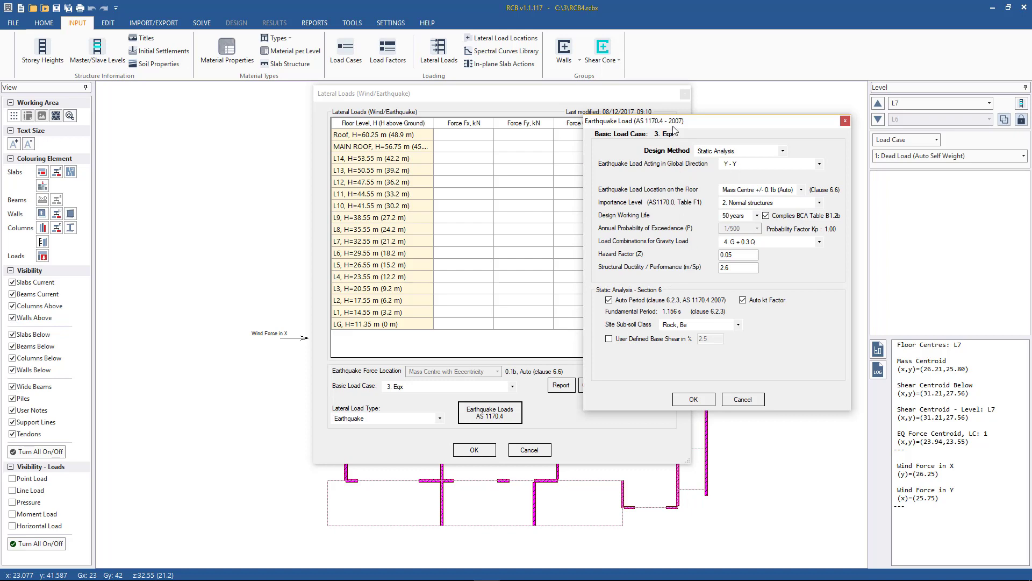
Set direction X - X and accept the base shear, giving Eqx forces 39.84 to 17.71 kN
{"action": "left_click", "coordinate": [776, 165]}
{"action": "left_click", "coordinate": [753, 173]}
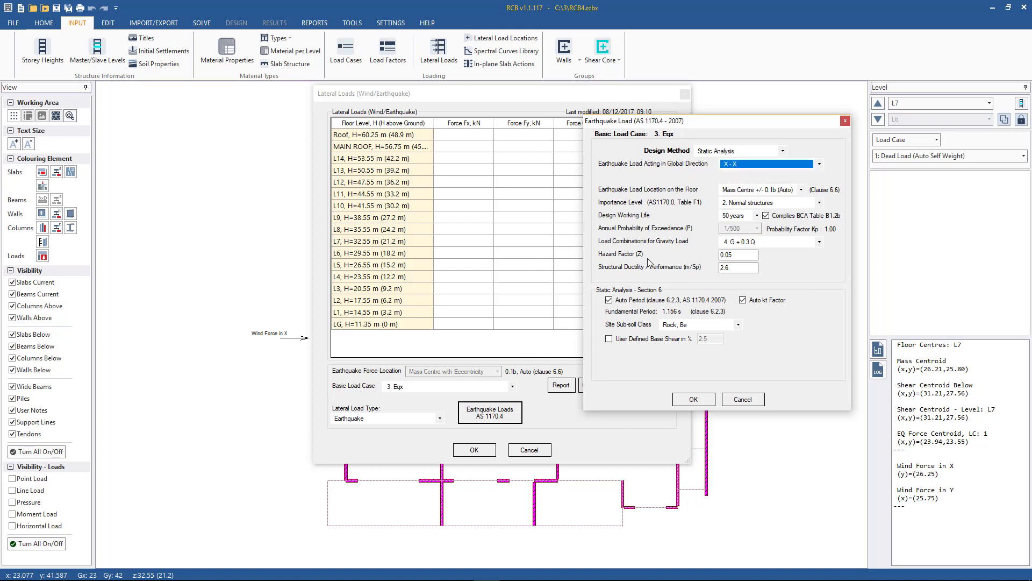
{"action": "left_click", "coordinate": [702, 402]}
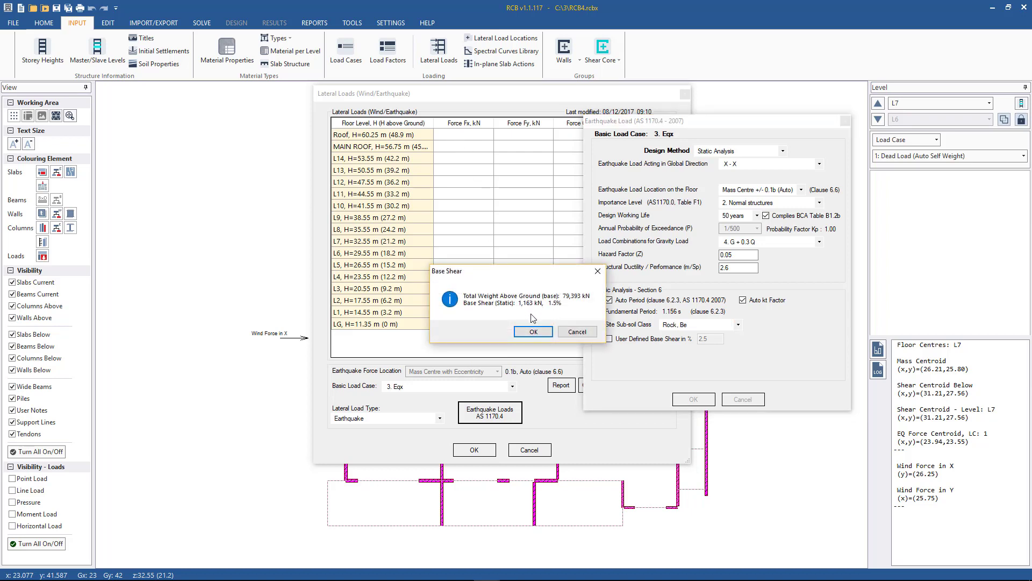
{"action": "left_click", "coordinate": [533, 331]}
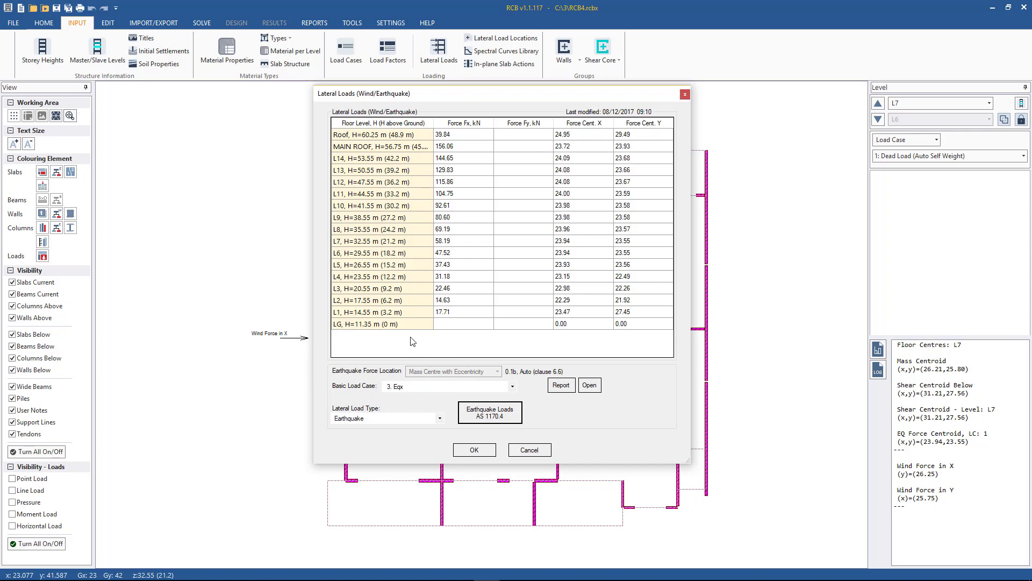
Accept the Eqx loads, check Storey Heights without changes, then reopen the Lateral Loads table
{"action": "left_click", "coordinate": [484, 451]}
{"action": "left_click", "coordinate": [41, 48]}
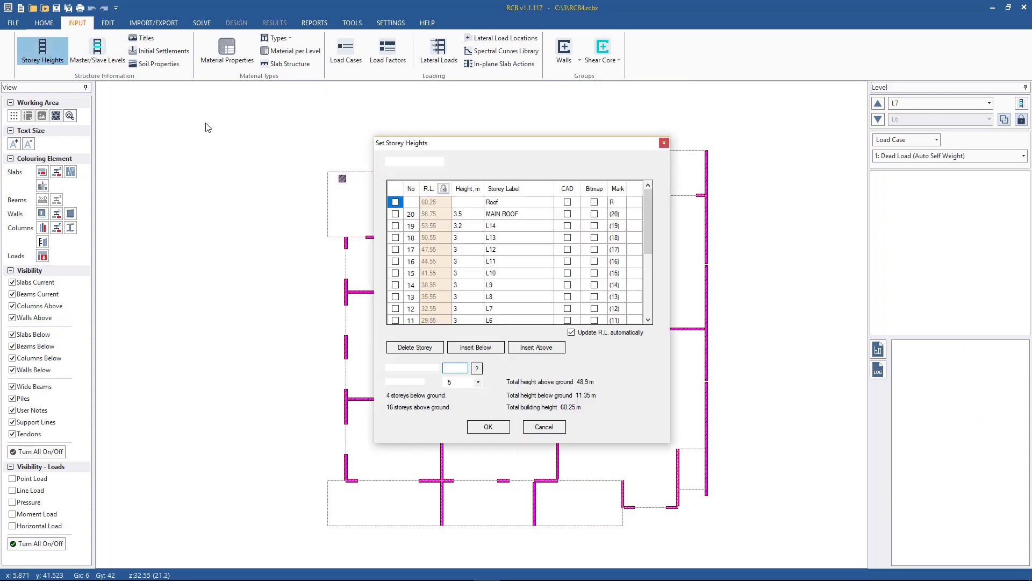
{"action": "left_click_drag", "start_coordinate": [648, 213], "coordinate": [651, 287]}
{"action": "left_click_drag", "start_coordinate": [484, 279], "coordinate": [485, 281]}
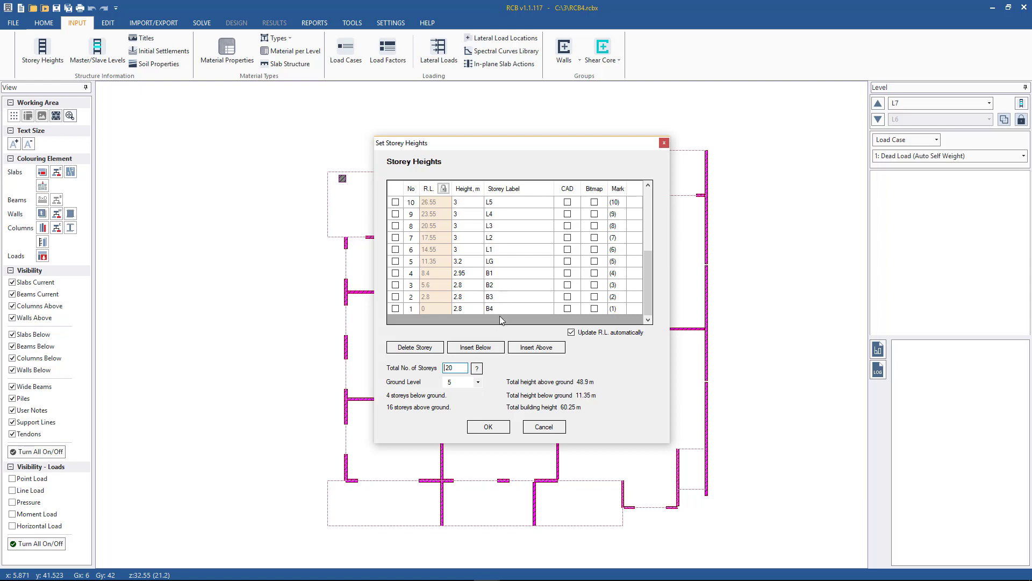
{"action": "left_click", "coordinate": [543, 427]}
{"action": "left_click", "coordinate": [438, 51]}
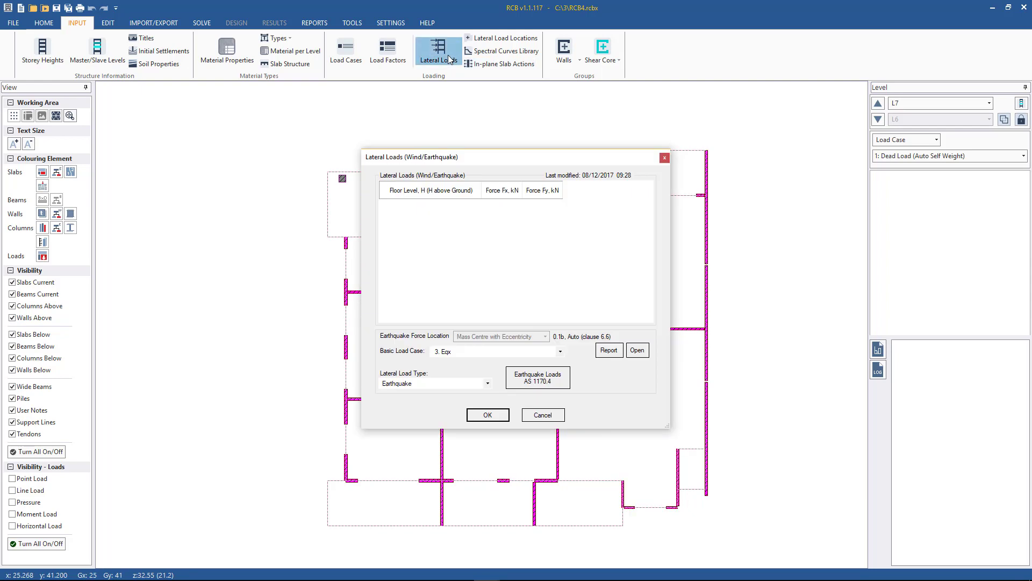
Switch to 4. Eqy, keep direction Y - Y, and accept the calculated base shear
{"action": "left_click", "coordinate": [476, 354]}
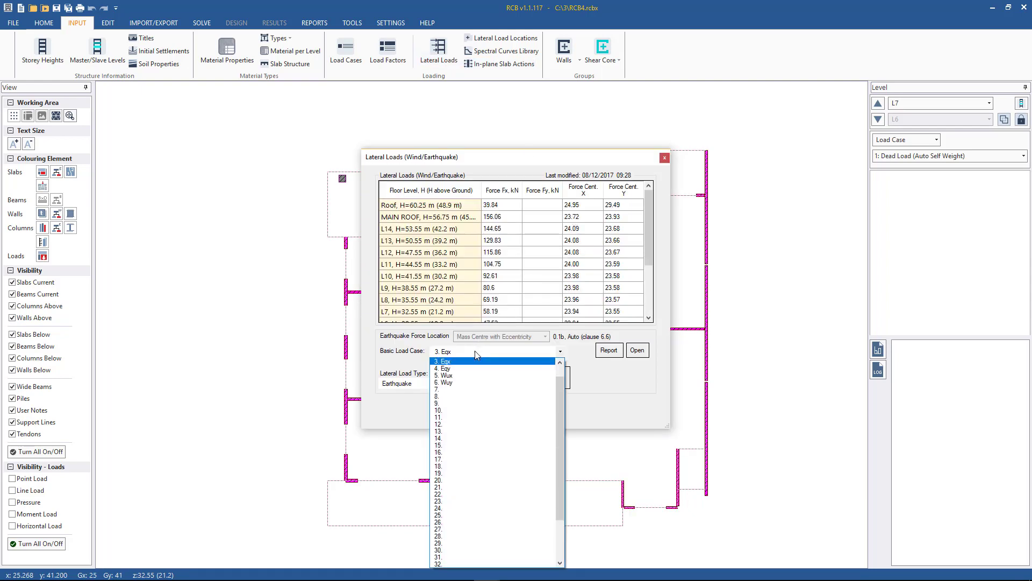
{"action": "left_click", "coordinate": [483, 368]}
{"action": "left_click", "coordinate": [530, 378]}
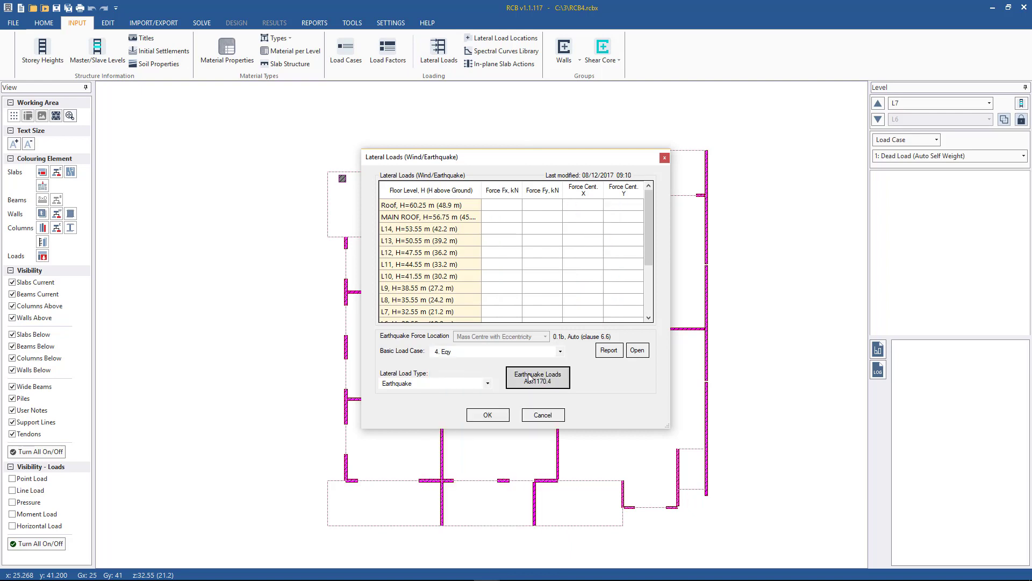
{"action": "left_click", "coordinate": [567, 193]}
{"action": "left_click", "coordinate": [552, 208]}
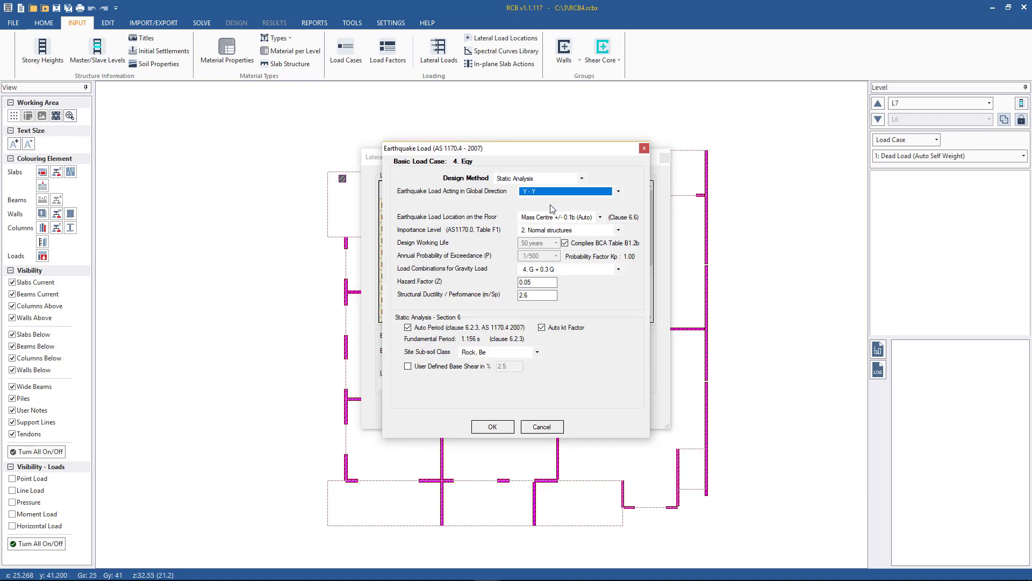
{"action": "left_click", "coordinate": [493, 427]}
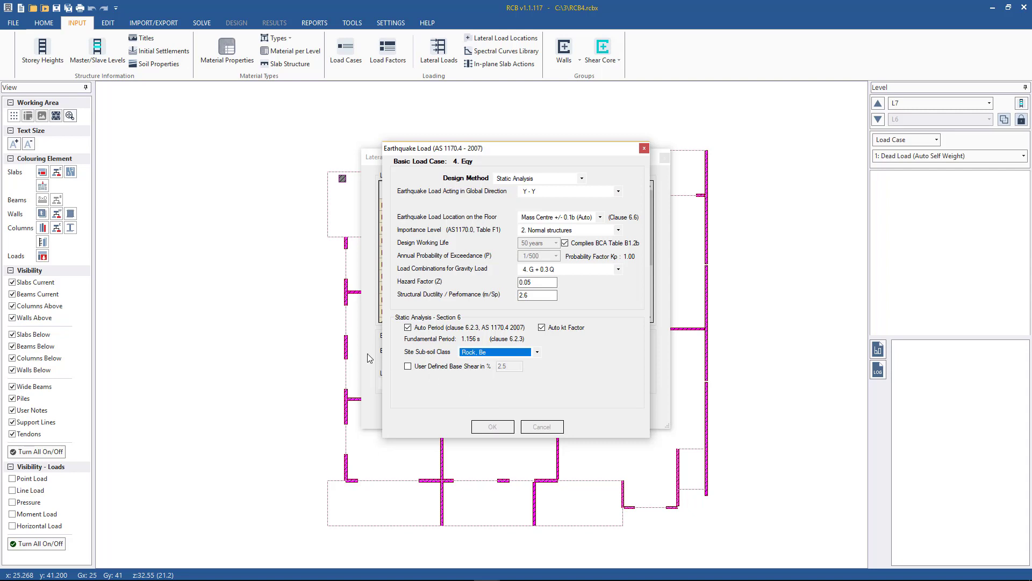
{"action": "left_click", "coordinate": [543, 335]}
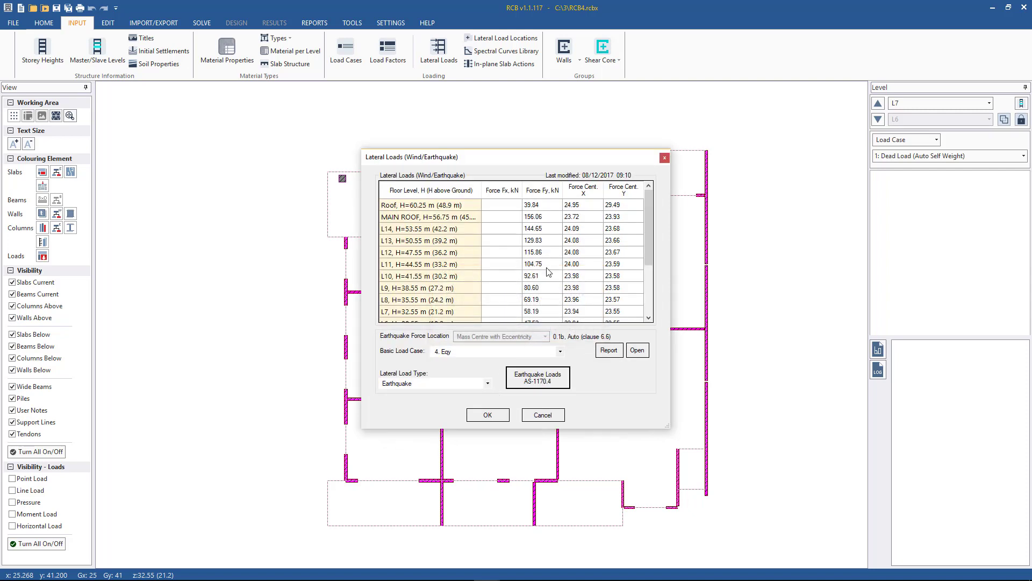
Enlarge the table and compare Eqx with Eqy floor forces, 39.84 kN at Roof to 17.71 kN at L1
{"action": "left_click_drag", "start_coordinate": [689, 395], "coordinate": [698, 503]}
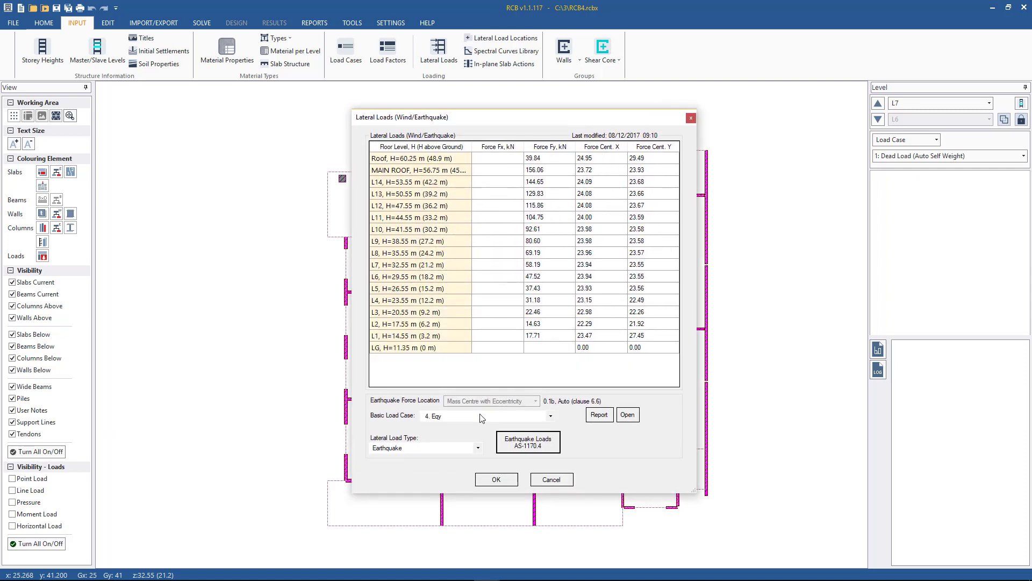
{"action": "left_click", "coordinate": [481, 419]}
{"action": "scroll", "coordinate": [445, 222], "scroll_direction": "up", "scroll_amount": 3}
{"action": "left_click", "coordinate": [444, 222]}
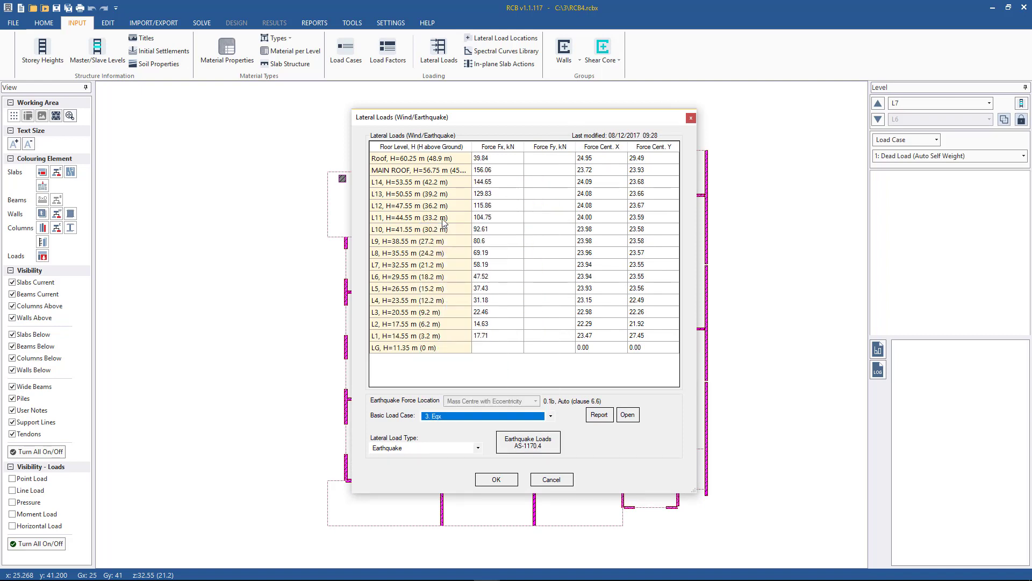
{"action": "left_click", "coordinate": [461, 414]}
{"action": "left_click", "coordinate": [451, 214]}
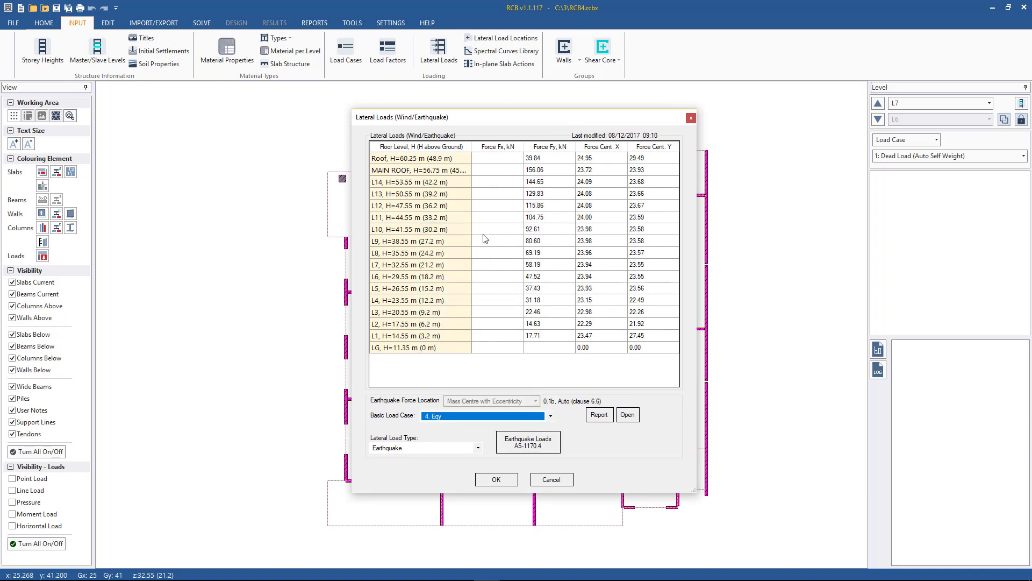
{"action": "left_click", "coordinate": [445, 449]}
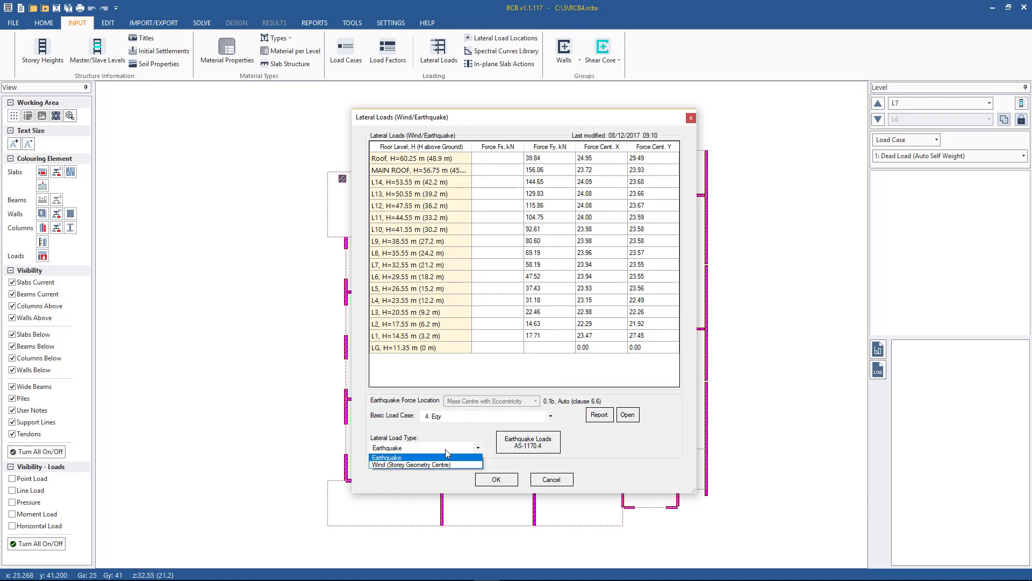
Set Wind (Storey Geometry Centre) type for 5. Wux and bring up the AS/NZS 1170.2 wind settings
{"action": "left_click", "coordinate": [421, 465]}
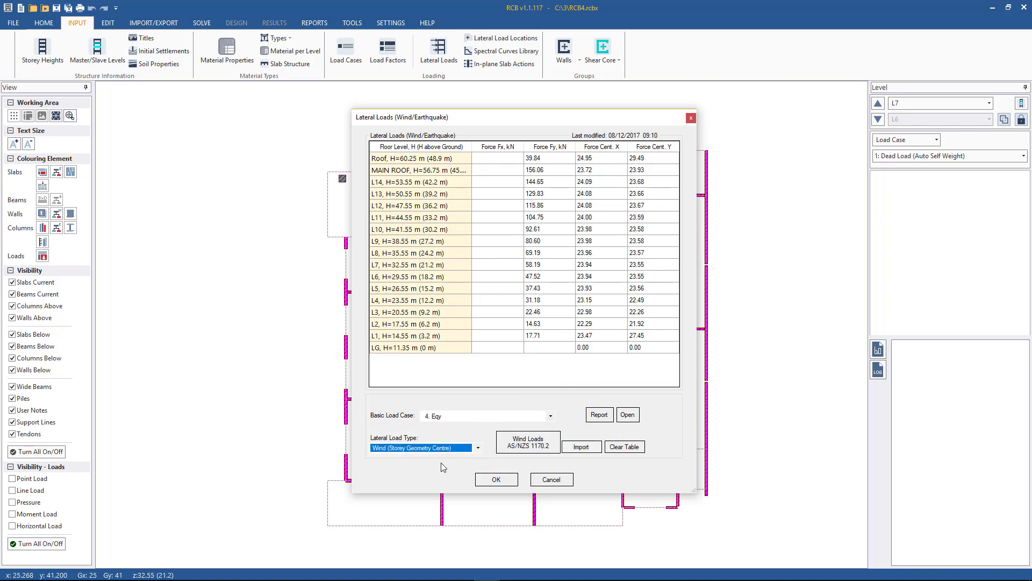
{"action": "left_click", "coordinate": [462, 416]}
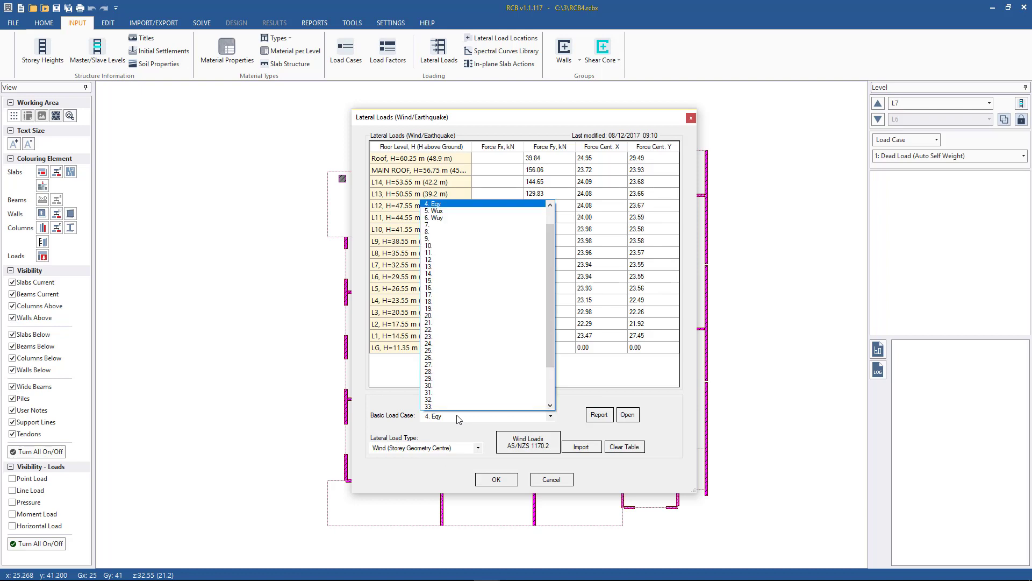
{"action": "left_click", "coordinate": [446, 218]}
{"action": "left_click", "coordinate": [529, 447]}
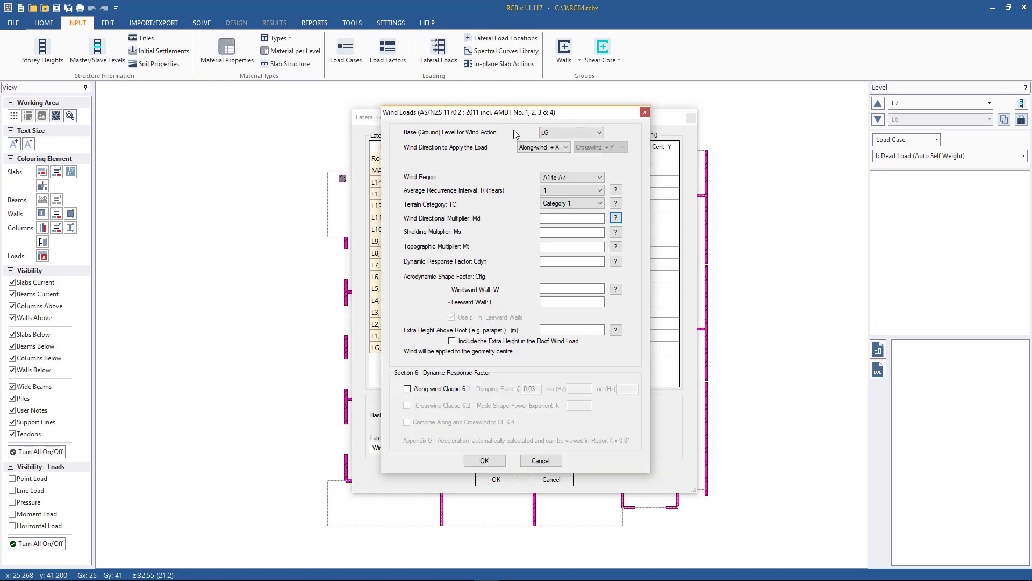
{"action": "left_click_drag", "start_coordinate": [515, 114], "coordinate": [264, 118]}
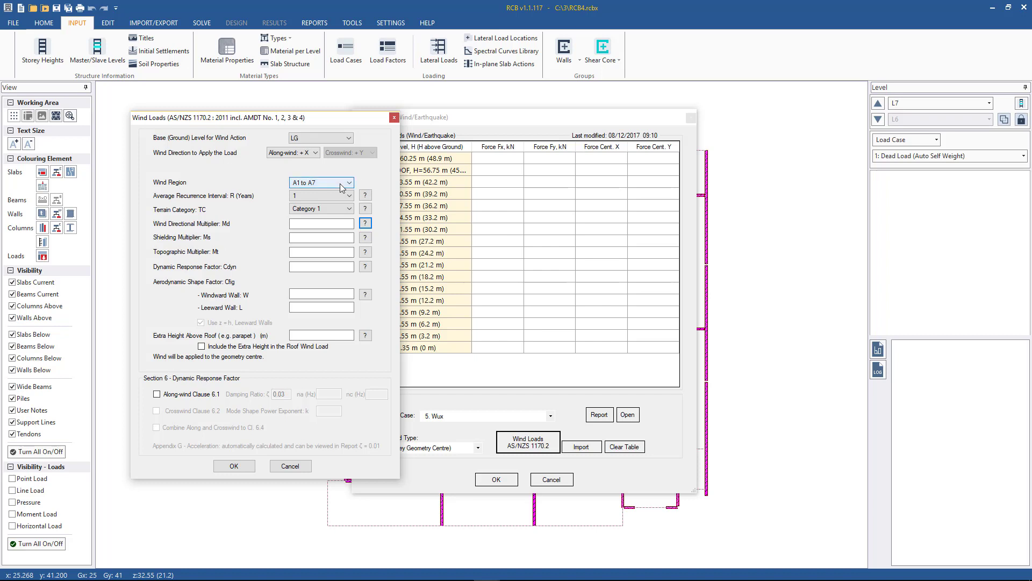
Set the wind recurrence interval to 500 years and the terrain to Category 3
{"action": "left_click", "coordinate": [326, 195]}
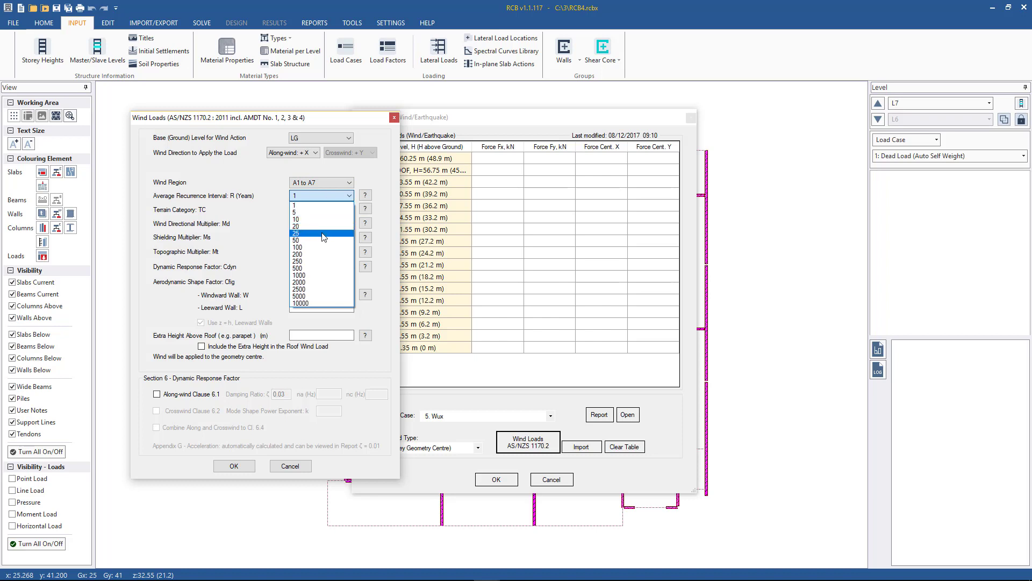
{"action": "left_click", "coordinate": [311, 268]}
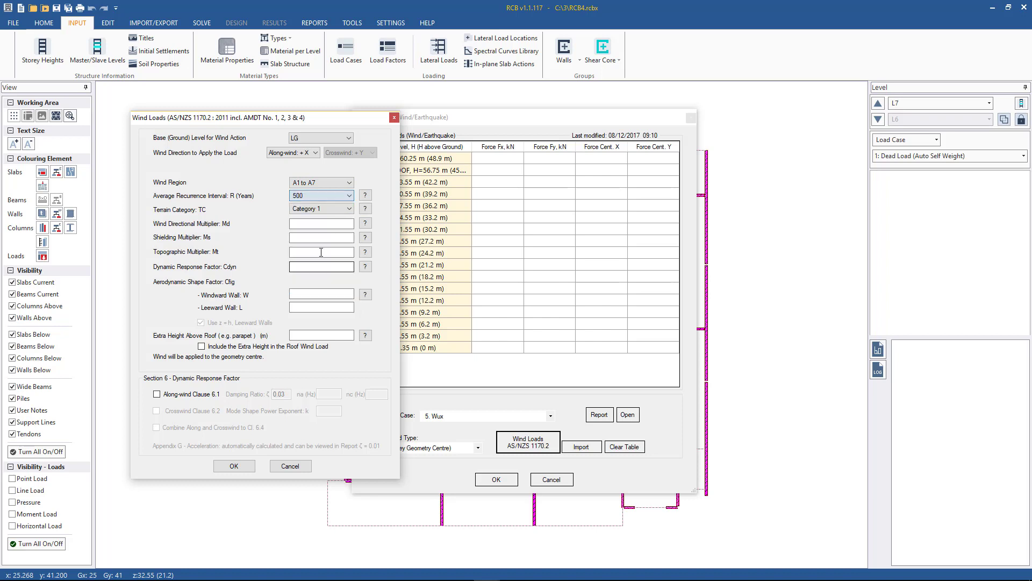
{"action": "left_click", "coordinate": [325, 209]}
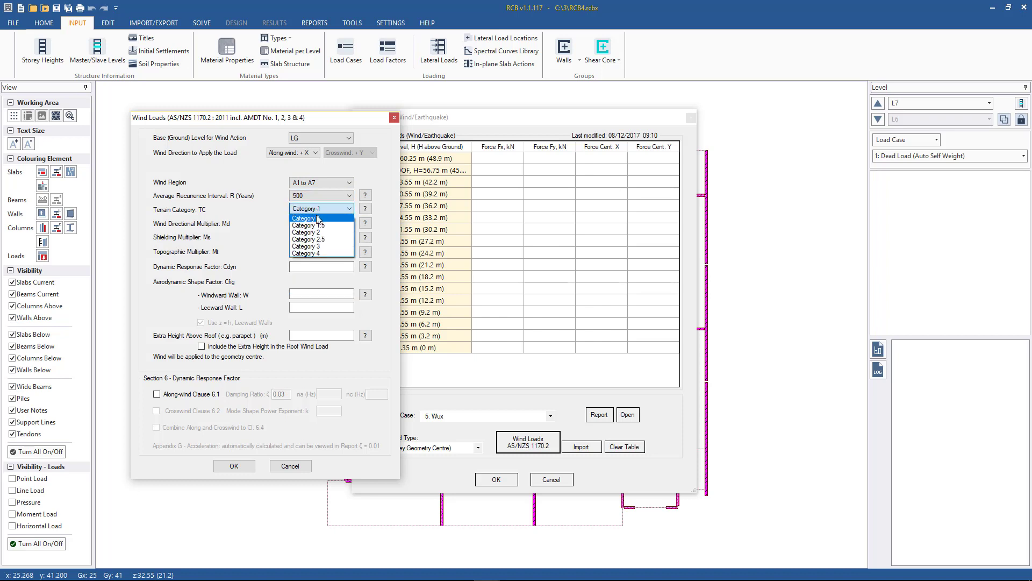
{"action": "left_click", "coordinate": [329, 246]}
Set Md, Ms, Mt and Cdyn to 1, windward 0.8, leeward -0.5, and base level LG
{"action": "left_click", "coordinate": [348, 222]}
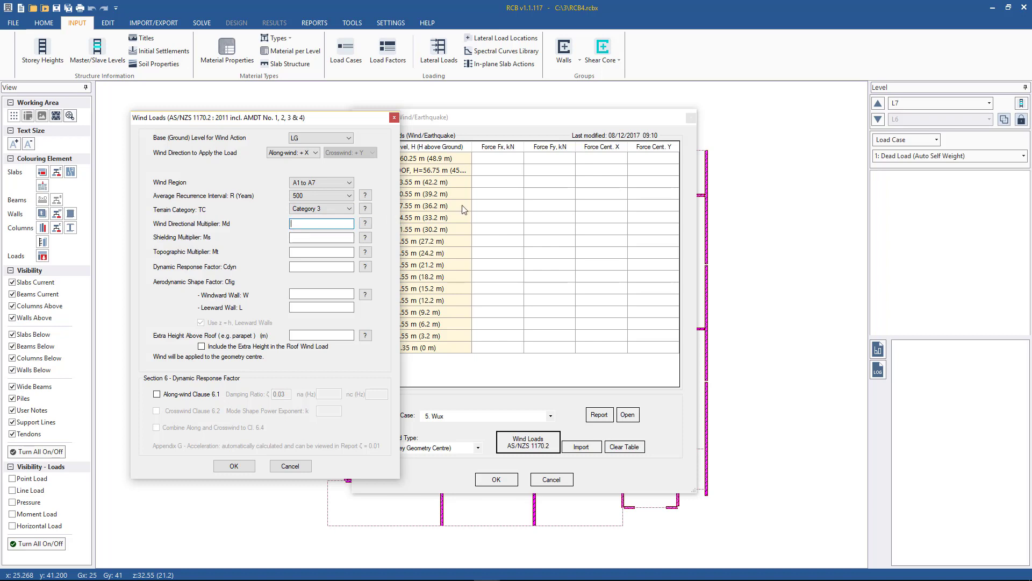
{"action": "left_click", "coordinate": [349, 237]}
{"action": "left_click", "coordinate": [313, 251]}
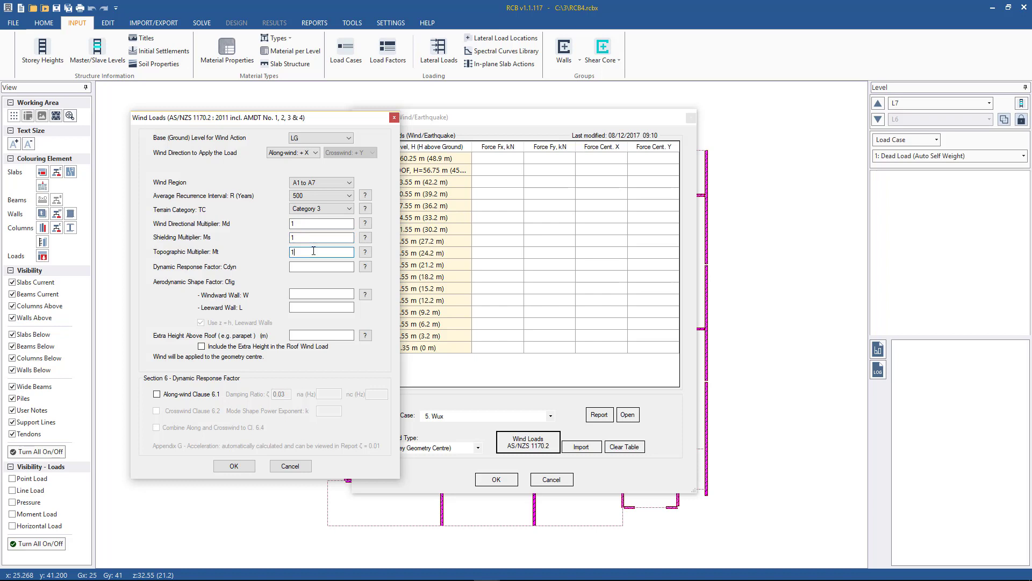
{"action": "left_click", "coordinate": [310, 267]}
{"action": "type", "text": "1"}
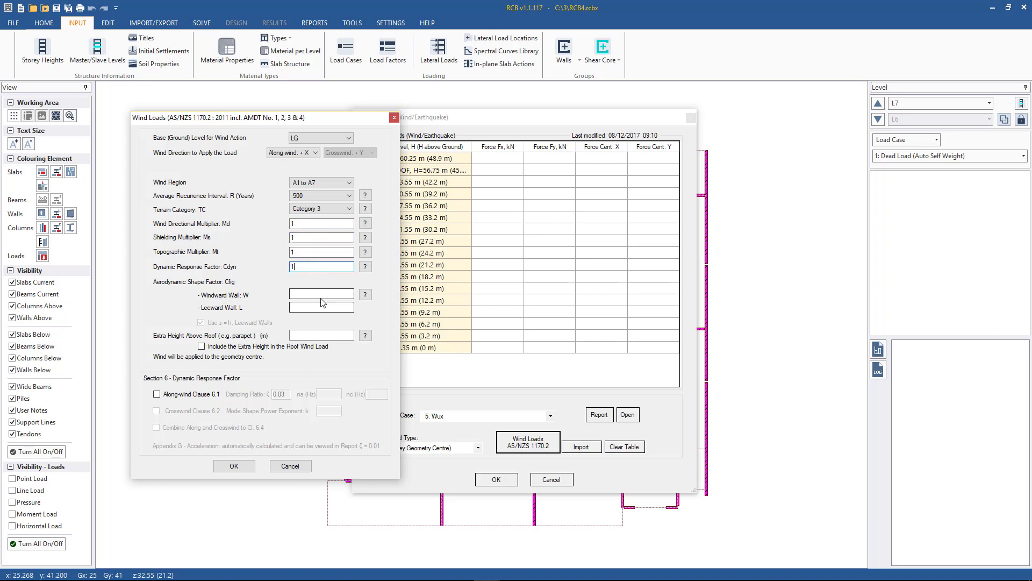
{"action": "left_click", "coordinate": [318, 294]}
{"action": "type", "text": "0.8"}
{"action": "key", "text": "Tab"}
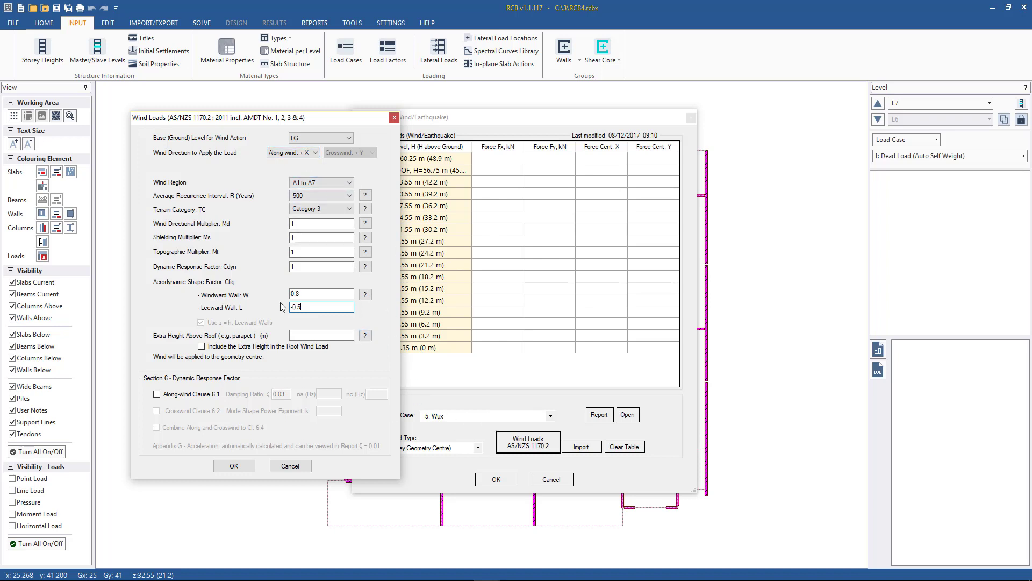
{"action": "left_click_drag", "start_coordinate": [316, 122], "coordinate": [267, 125]}
{"action": "left_click", "coordinate": [267, 143]}
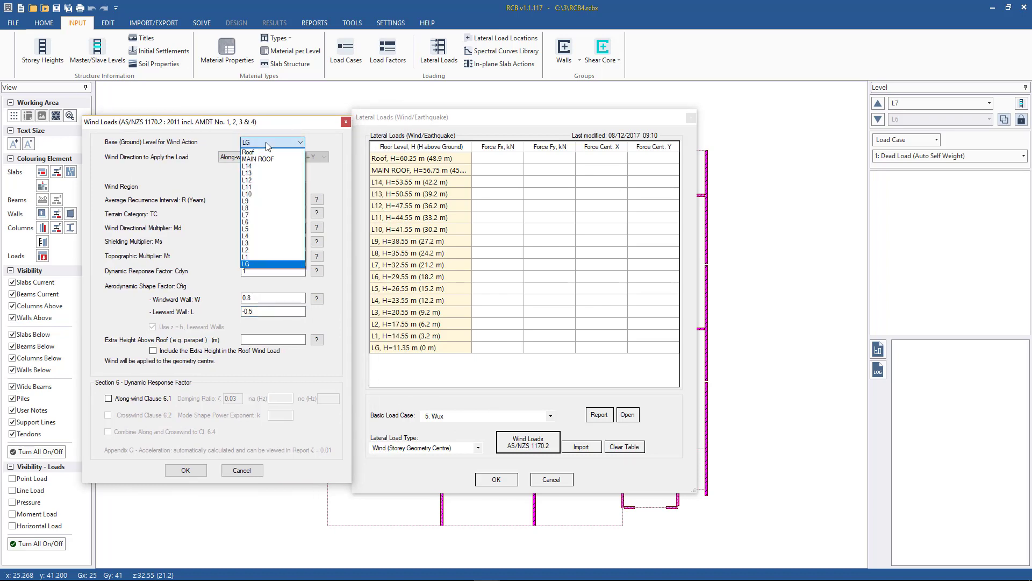
{"action": "left_click", "coordinate": [241, 146]}
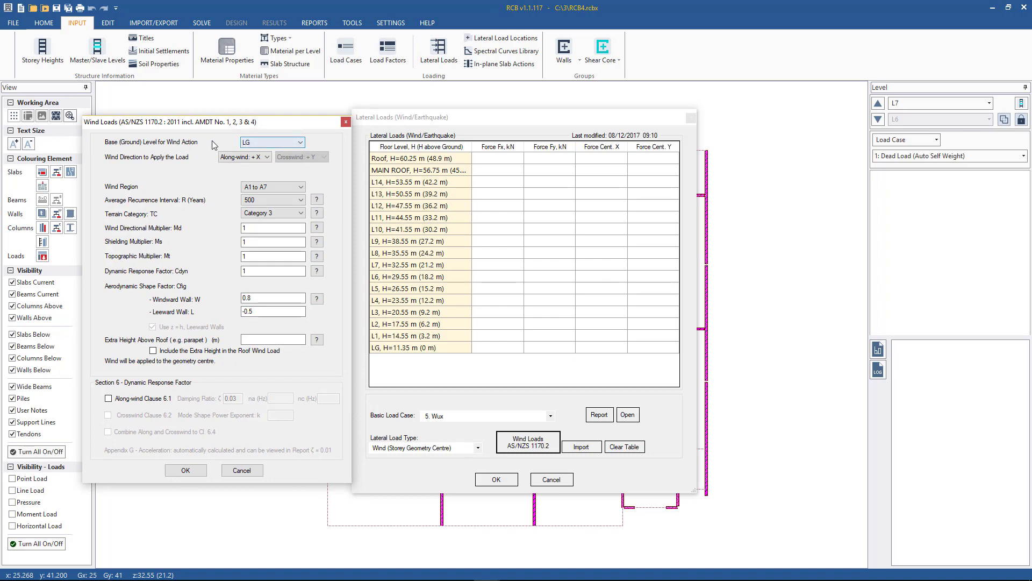
Generate the Wux per-floor wind forces, then switch the table to load case 6. Wuy
{"action": "left_click", "coordinate": [186, 471]}
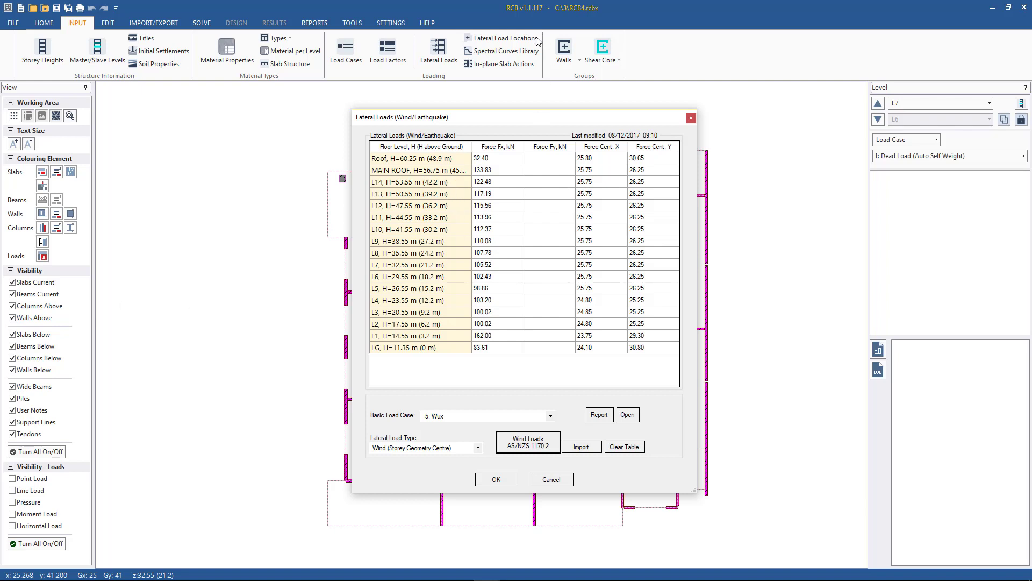
{"action": "left_click", "coordinate": [478, 415]}
{"action": "left_click", "coordinate": [458, 215]}
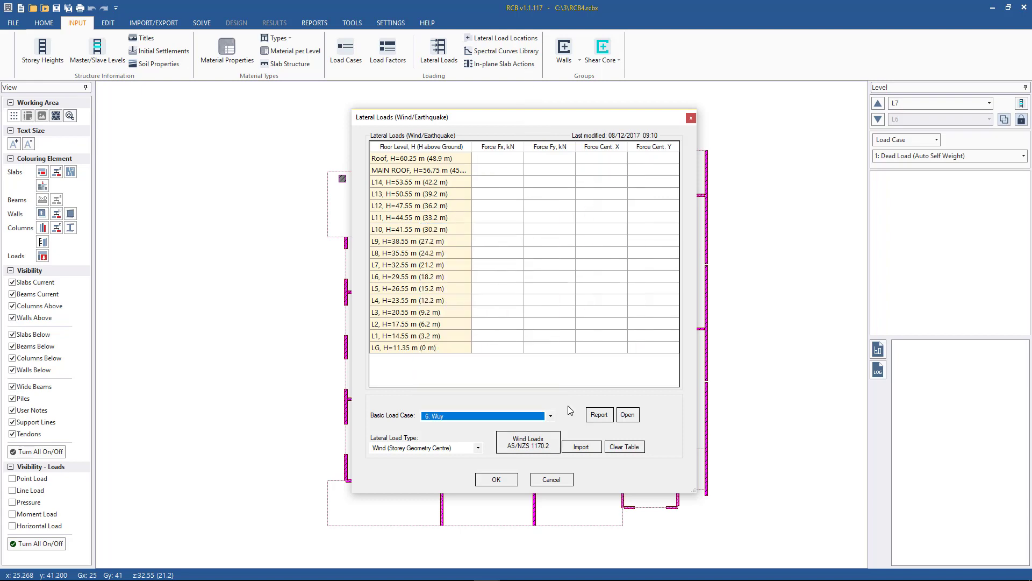
Generate Wuy wind loads along +Y, giving Fy from 31.45 kN at Roof to 58.14 kN at LG
{"action": "left_click", "coordinate": [527, 438]}
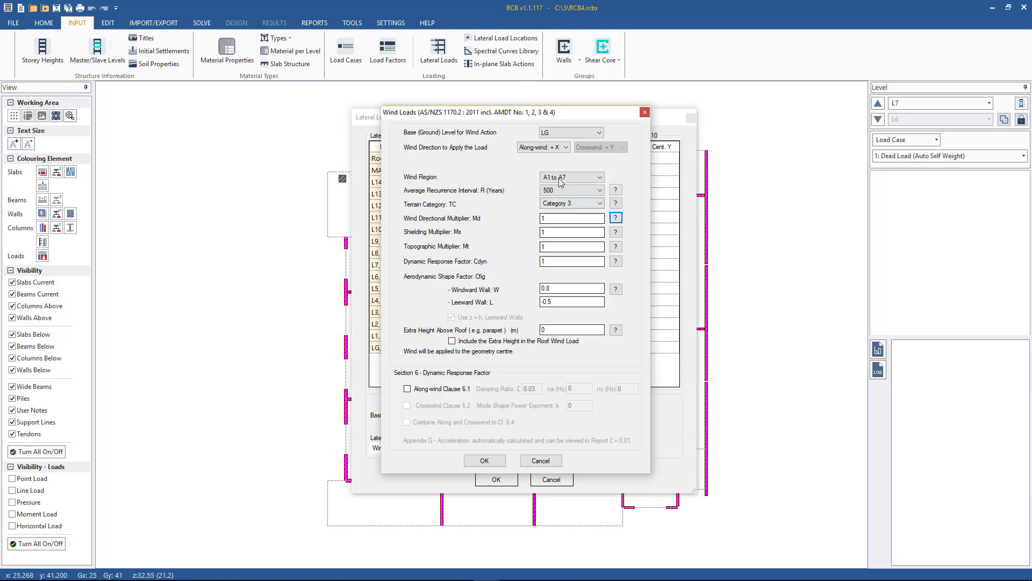
{"action": "left_click", "coordinate": [543, 148]}
{"action": "left_click", "coordinate": [547, 171]}
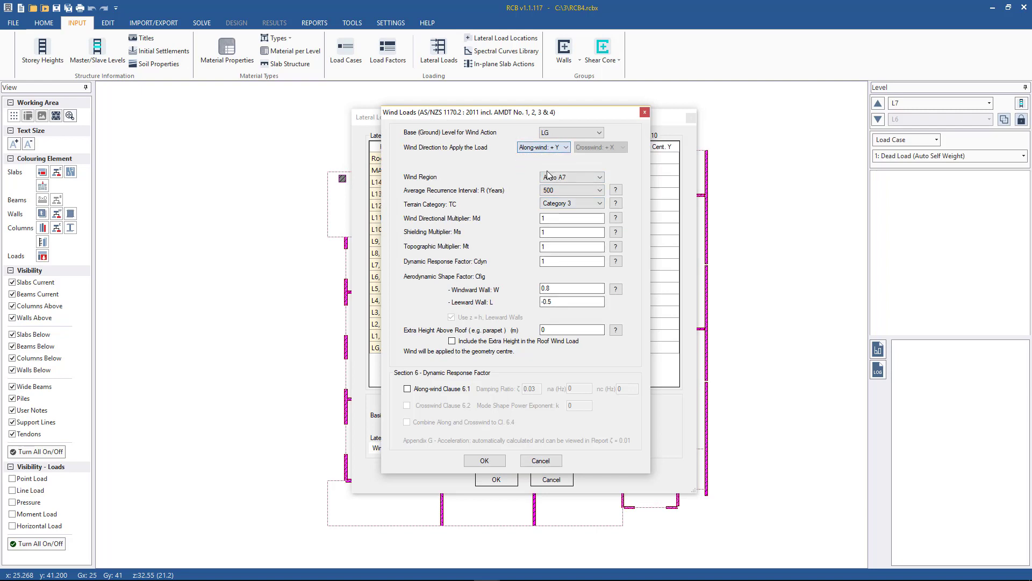
{"action": "left_click_drag", "start_coordinate": [542, 117], "coordinate": [798, 120]}
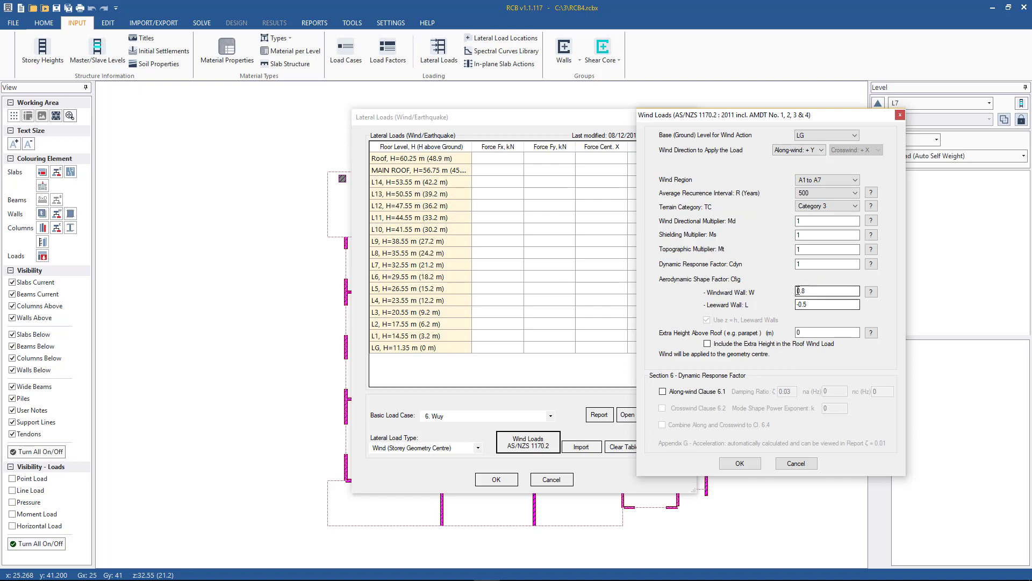
{"action": "left_click", "coordinate": [739, 463]}
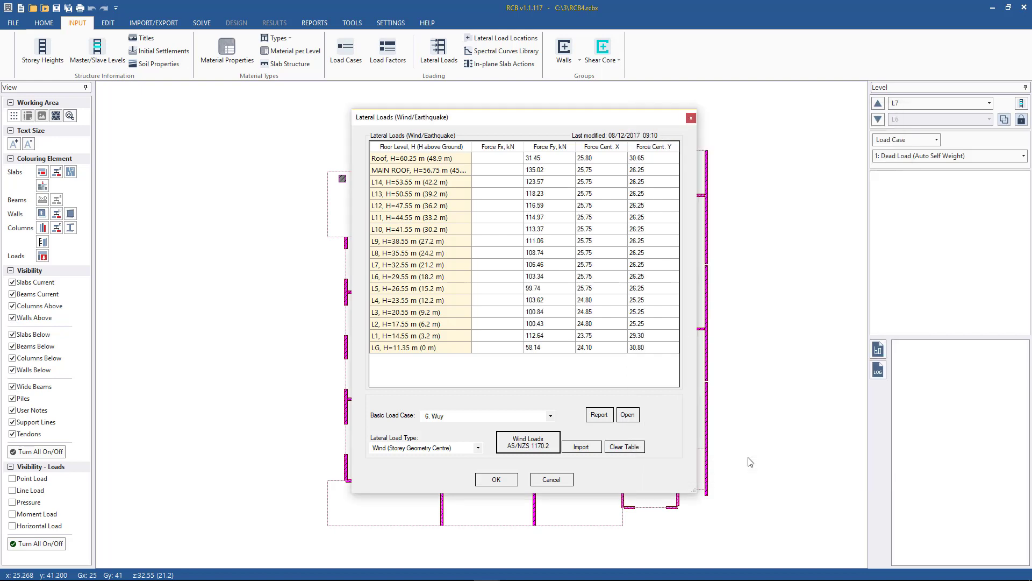
Display the 3. Eqx earthquake load case in the Lateral Loads table
{"action": "left_click", "coordinate": [474, 417]}
{"action": "left_click", "coordinate": [473, 416]}
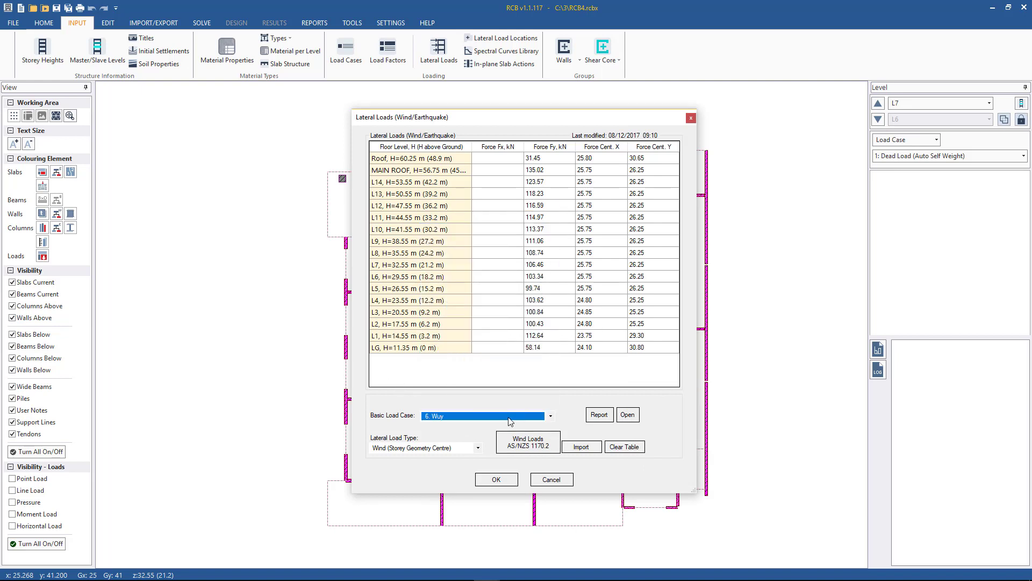
{"action": "left_click", "coordinate": [473, 416]}
{"action": "scroll", "coordinate": [486, 242], "scroll_direction": "up", "scroll_amount": 2}
{"action": "left_click", "coordinate": [466, 218]}
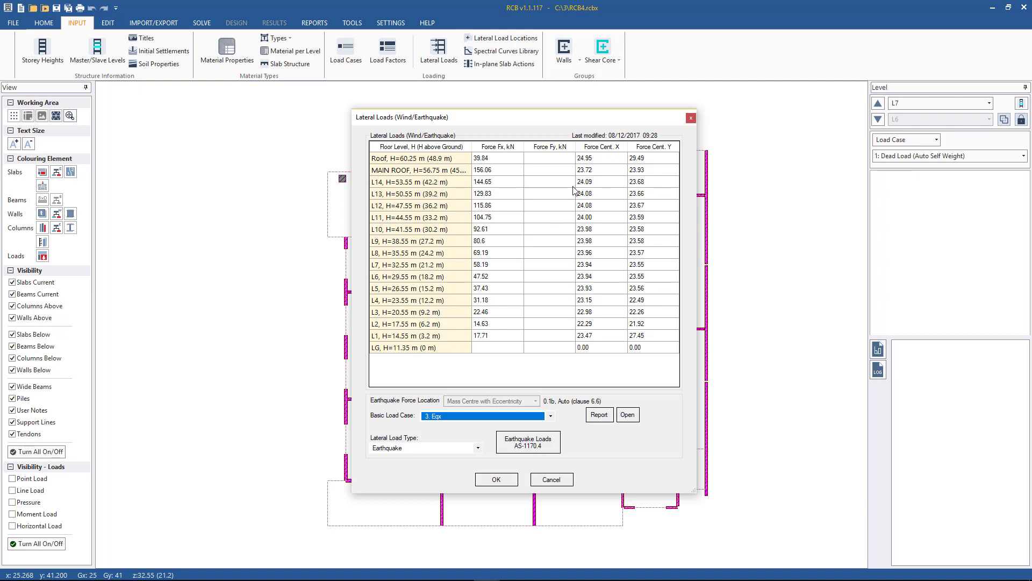
Show the 5. Wux wind table and move it clear of the floor plan
{"action": "left_click", "coordinate": [467, 416]}
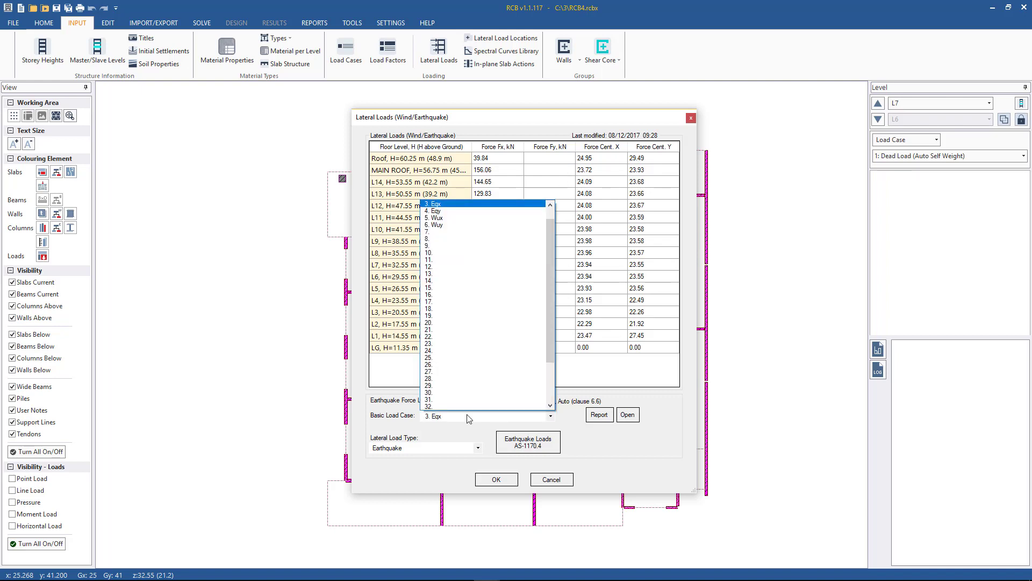
{"action": "left_click", "coordinate": [447, 218]}
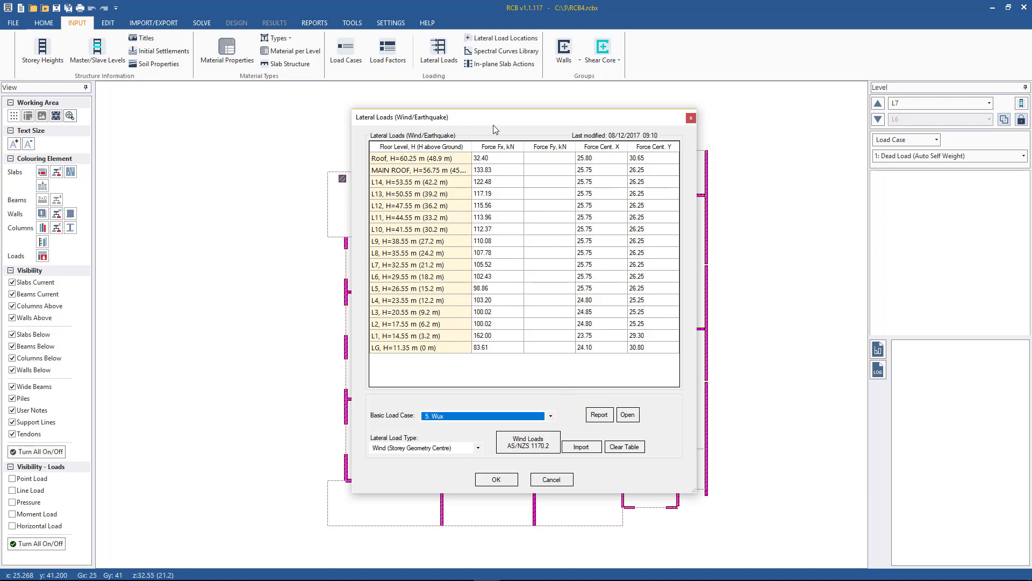
{"action": "left_click_drag", "start_coordinate": [493, 125], "coordinate": [681, 138]}
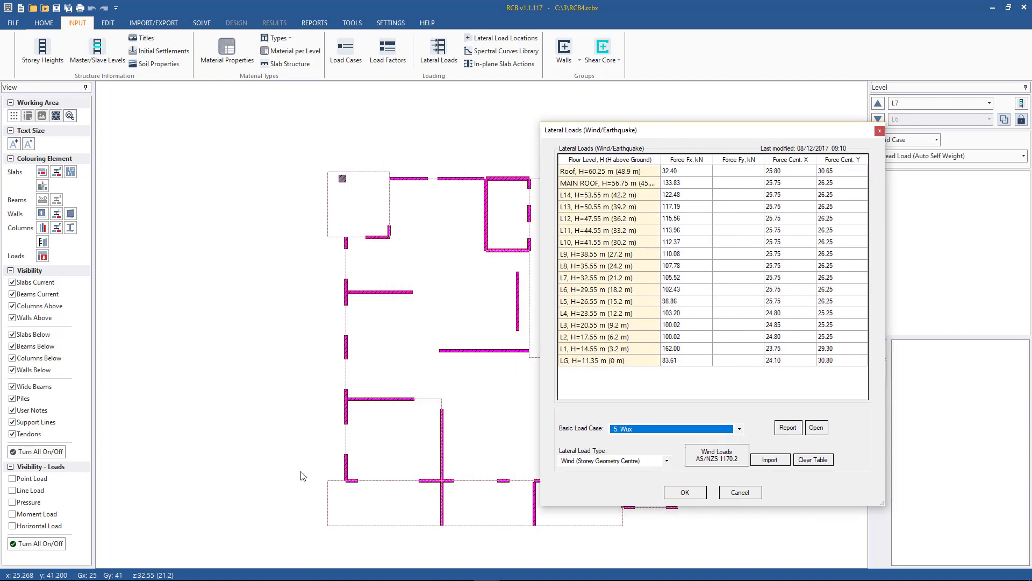